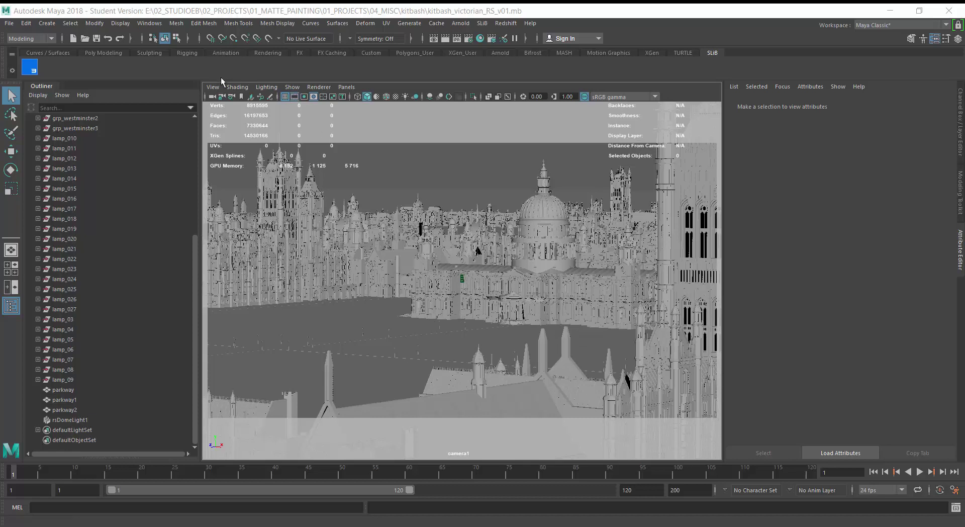
Step: Enable wireframe on shaded in the camera view and review the existing Redshift render of the city
left_click(237, 87)
left_click(266, 181)
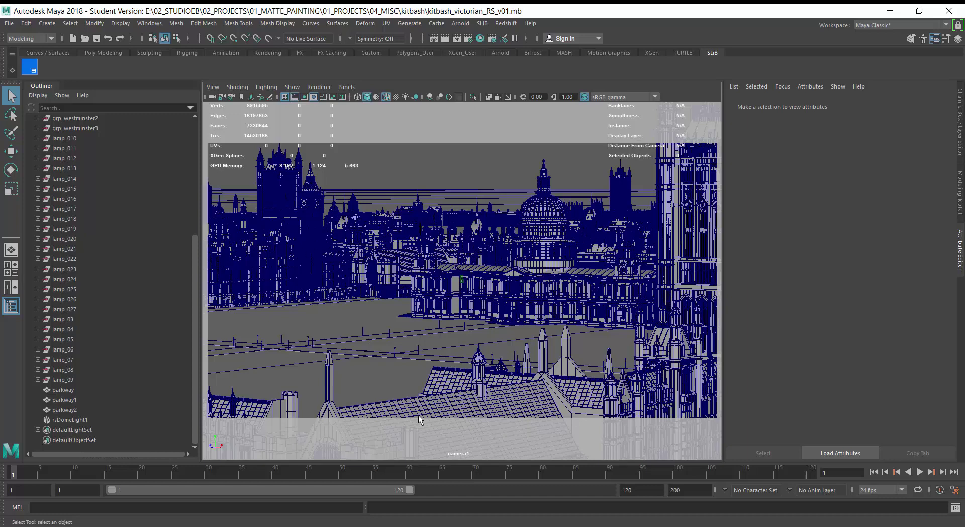
left_click_drag(0, 186, 491, 103)
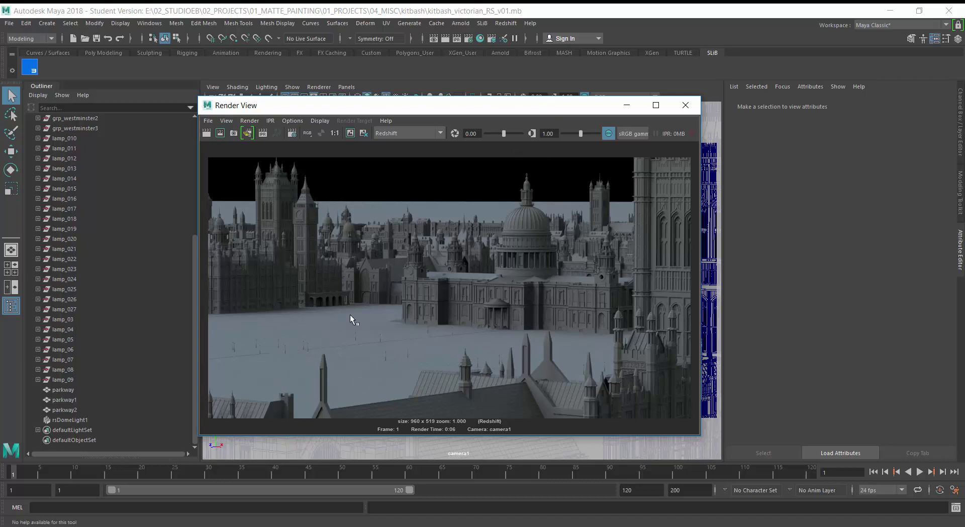
left_click_drag(521, 111, 481, 197)
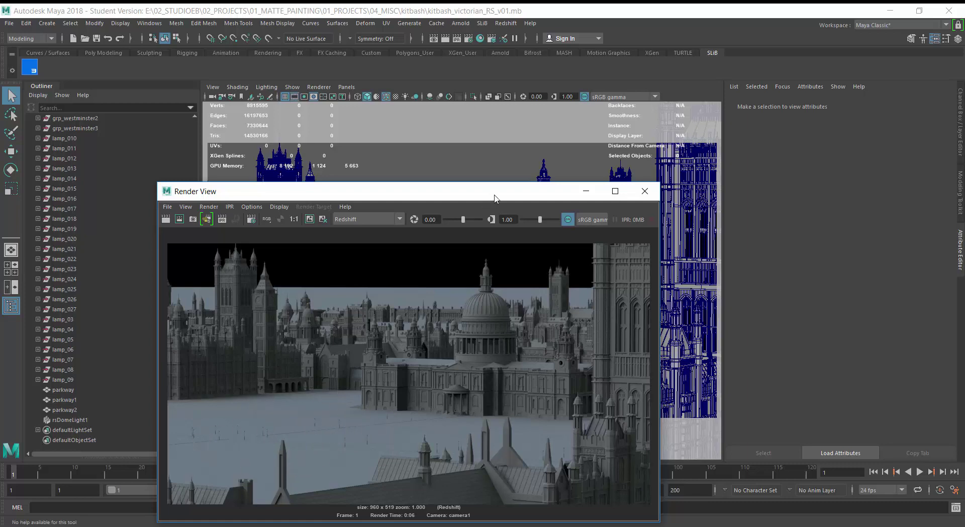
left_click_drag(493, 195, 511, 525)
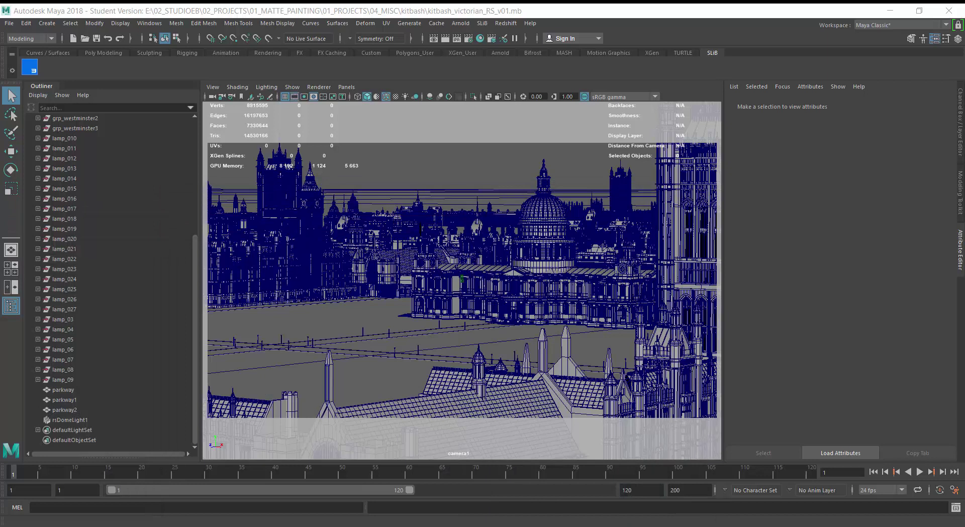
Step: Select the ground plane, create a Lambert material in the Hypershade and rename it park_area
left_click(370, 309)
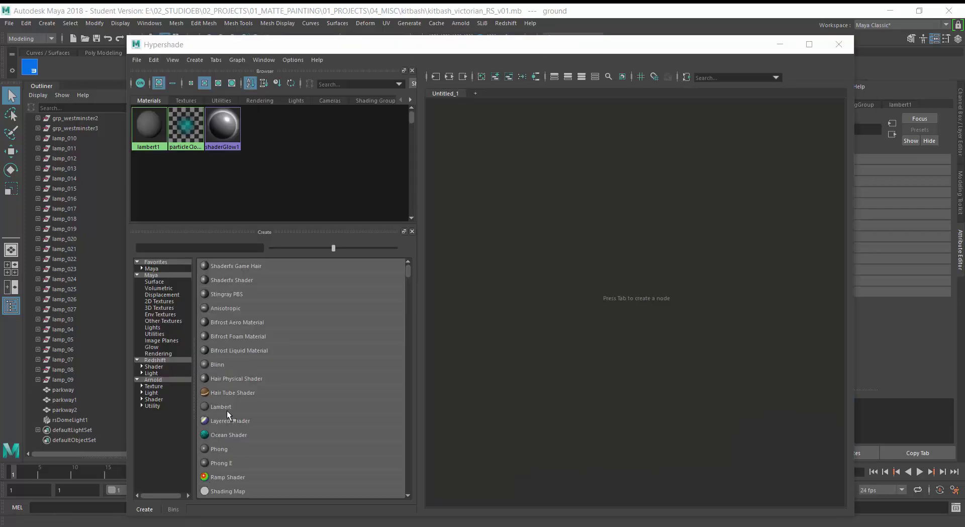
left_click(225, 406)
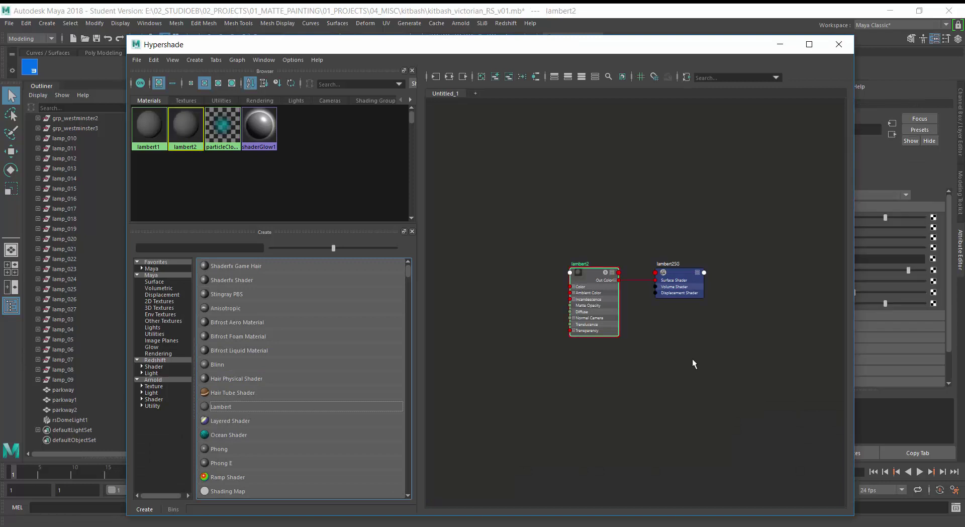
left_click(188, 131)
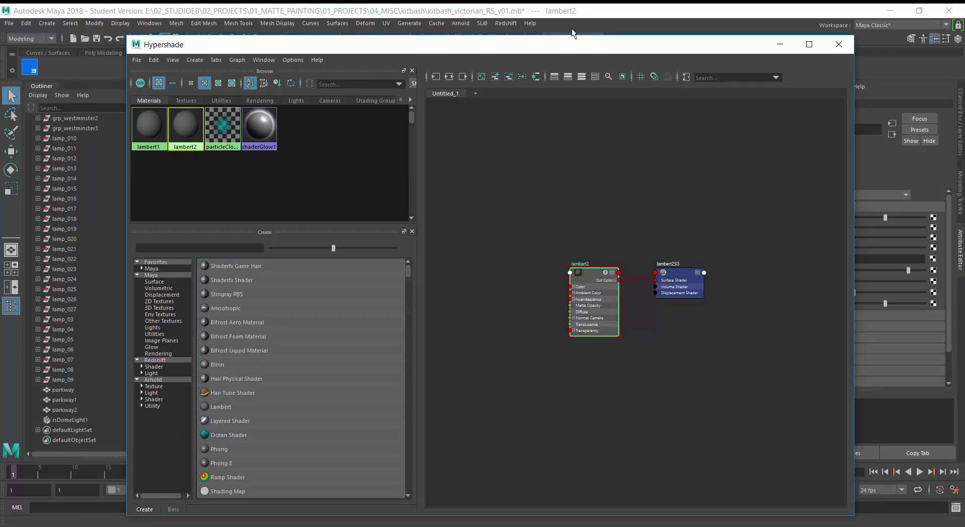
left_click_drag(574, 44, 408, 150)
double_click(817, 129)
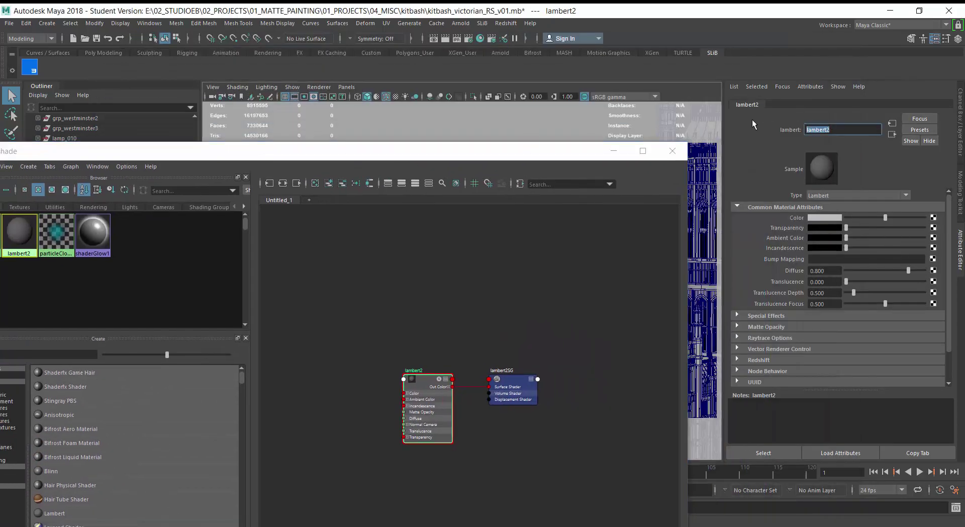
type("park_gr")
key("BackSpace")
key("BackSpace")
type("area")
key("Return")
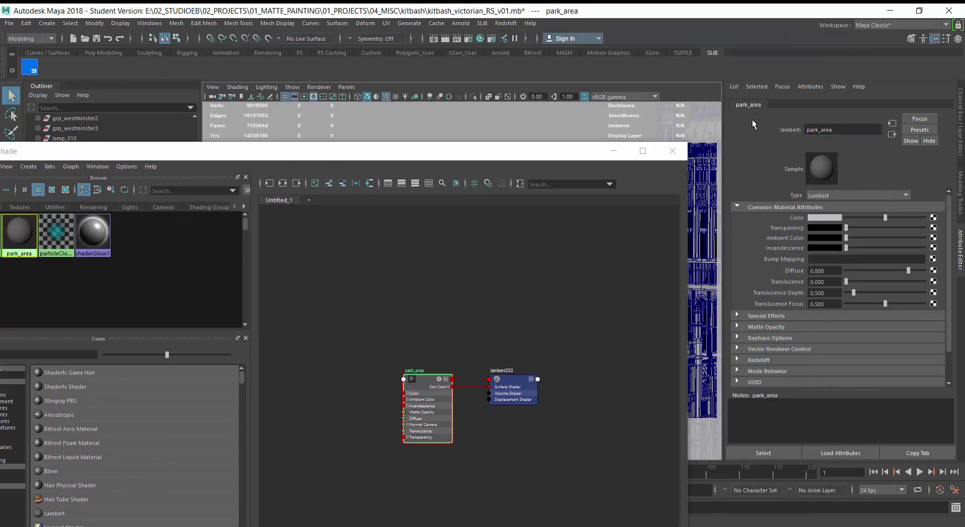
Step: Set the park_area material's color to a dark green with hue 120 and saturation 0.647, and lower its value
left_click(831, 216)
left_click(802, 242)
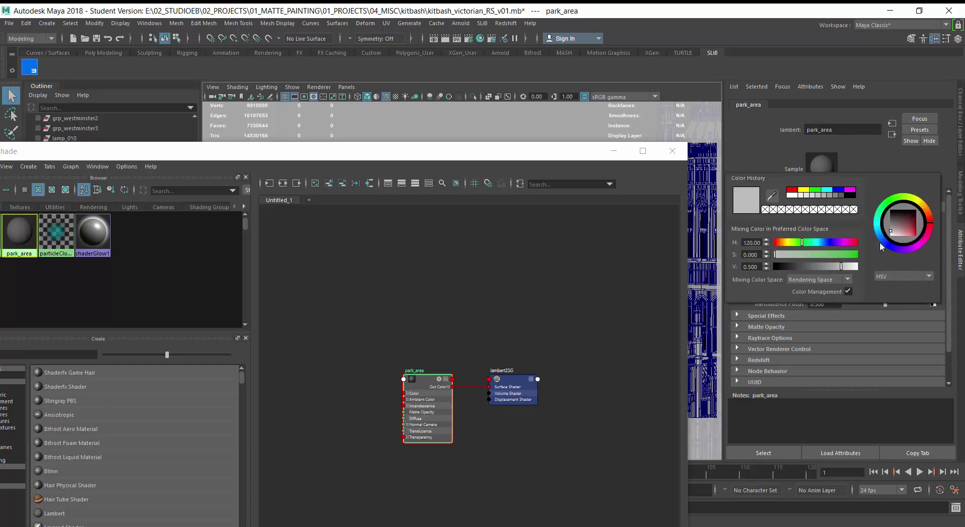
left_click(828, 254)
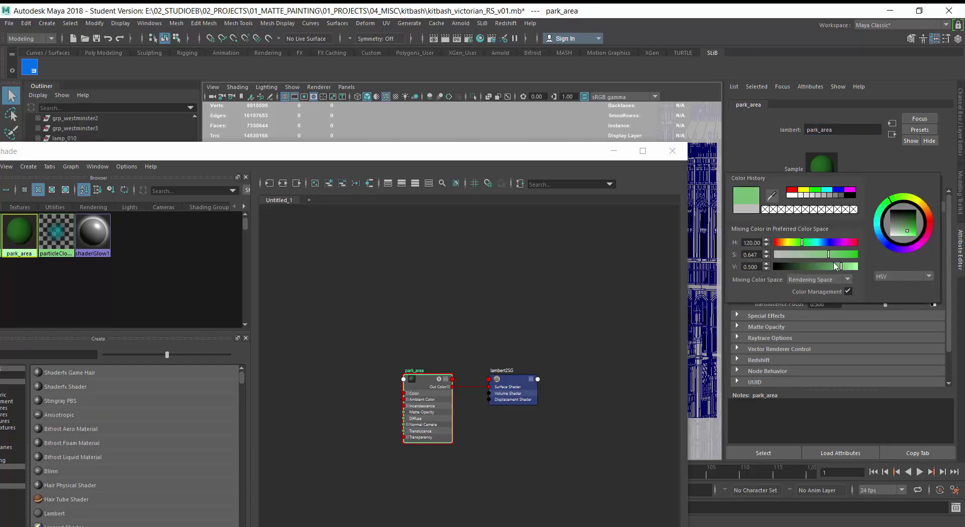
left_click(824, 267)
Step: Assign the park_area material to the ground plane
left_click_drag(495, 152, 644, 165)
left_click_drag(360, 164, 720, 160)
left_click(367, 309)
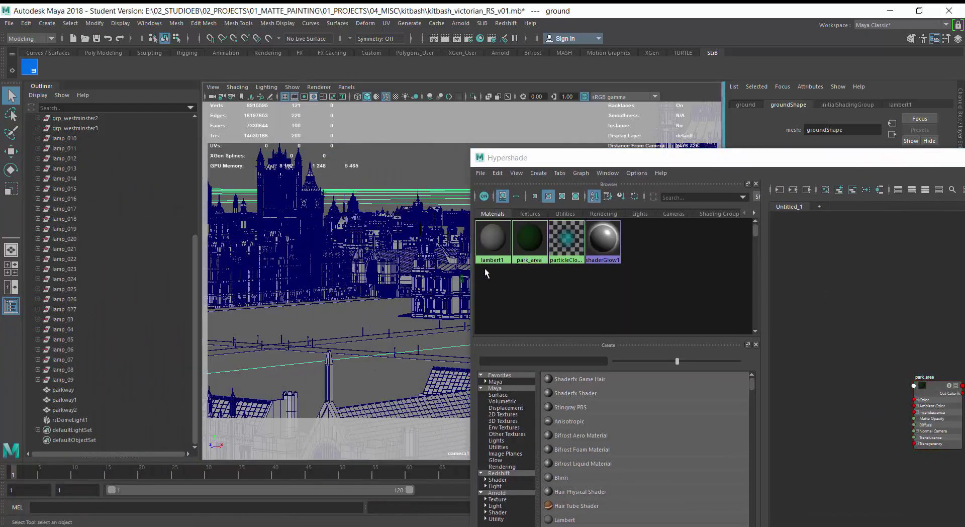
right_click(528, 244)
right_click_drag(525, 240, 528, 211)
Step: Examine the render of the green ground and parkways, then clear the Hypershade and Render View windows from the scene
left_click_drag(648, 158, 0, 428)
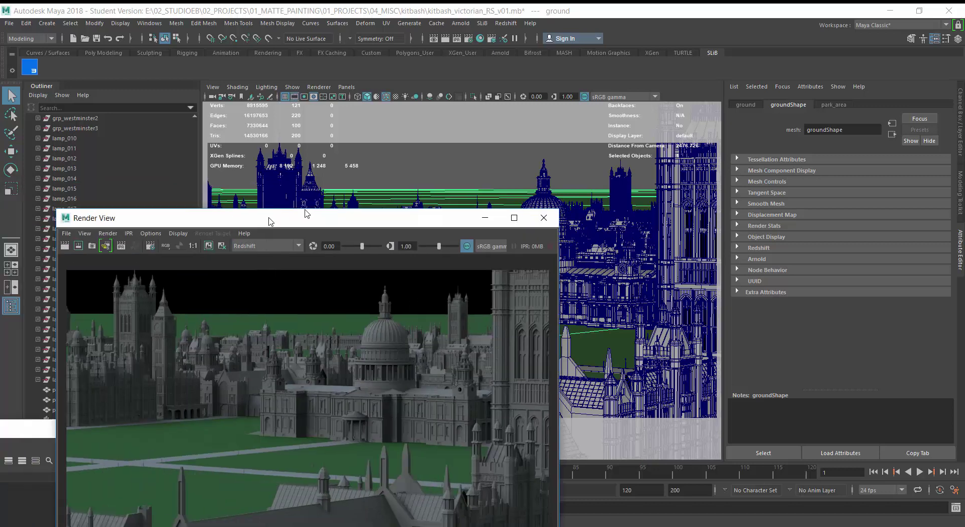
left_click_drag(247, 223, 416, 136)
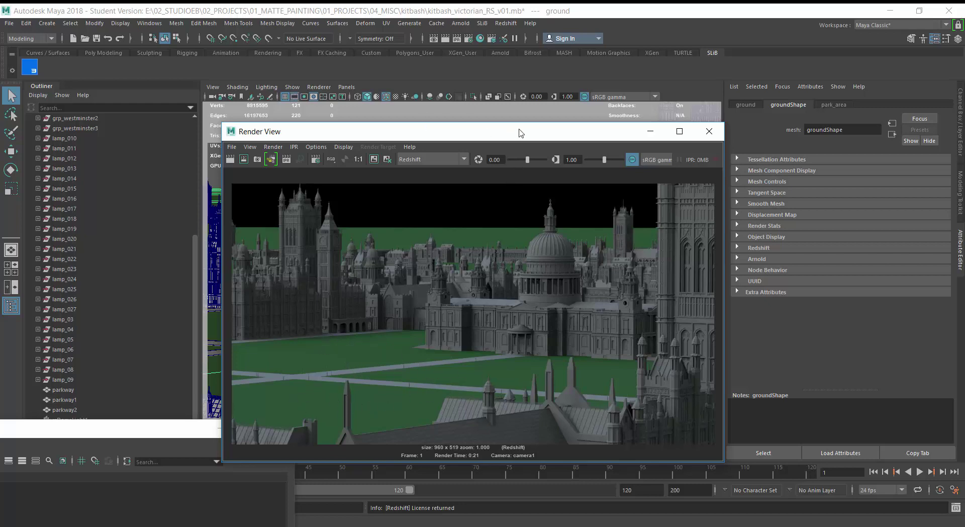
left_click_drag(521, 133, 88, 427)
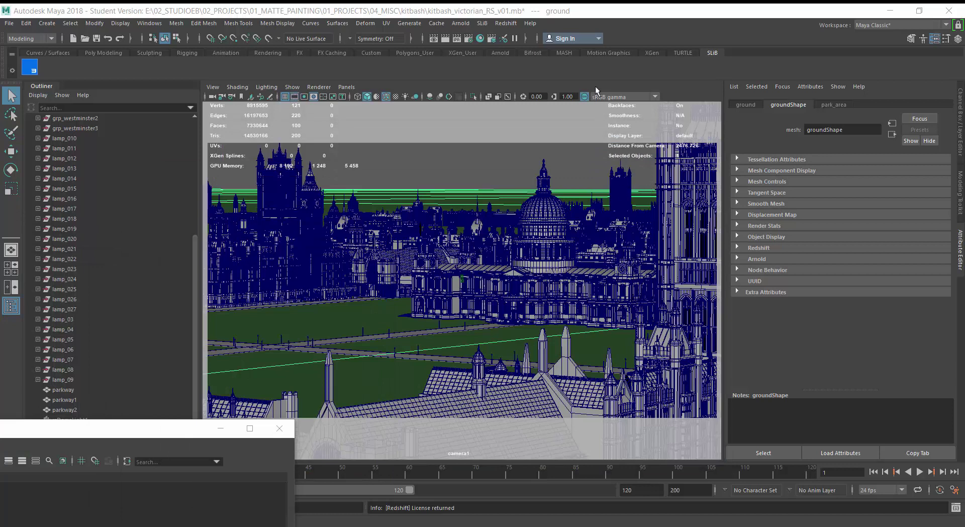
left_click(682, 87)
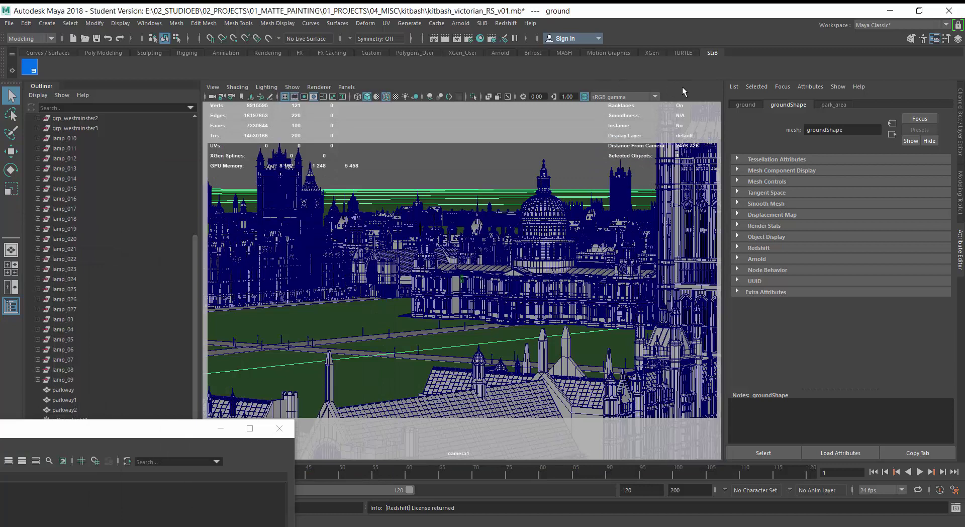
Step: Create a Redshift proxy, select its placeholder and open the proxy mesh node's attributes
left_click(506, 24)
mouse_move(537, 74)
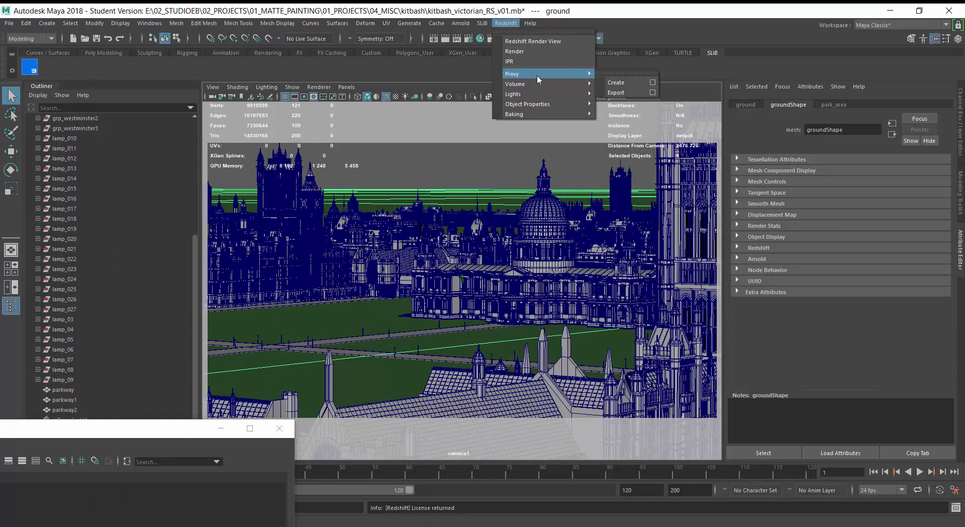
left_click(612, 84)
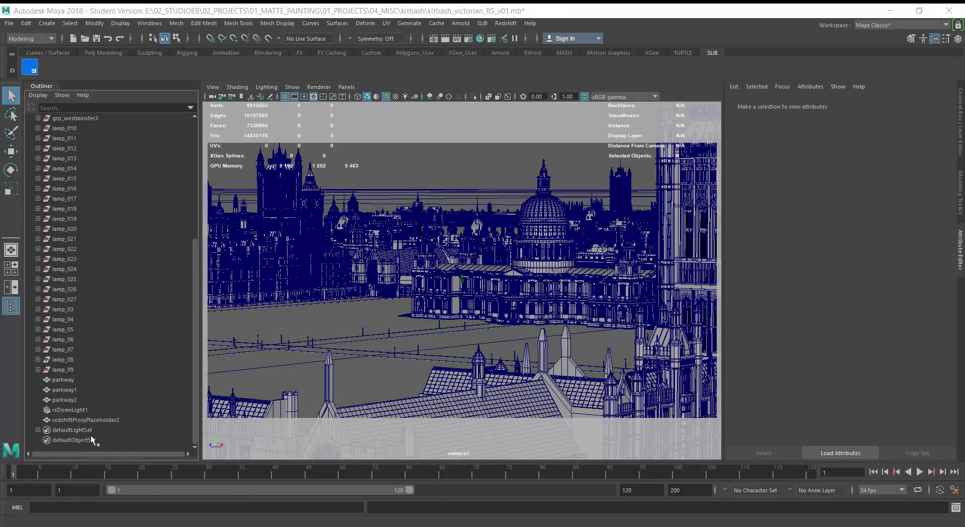
left_click(99, 419)
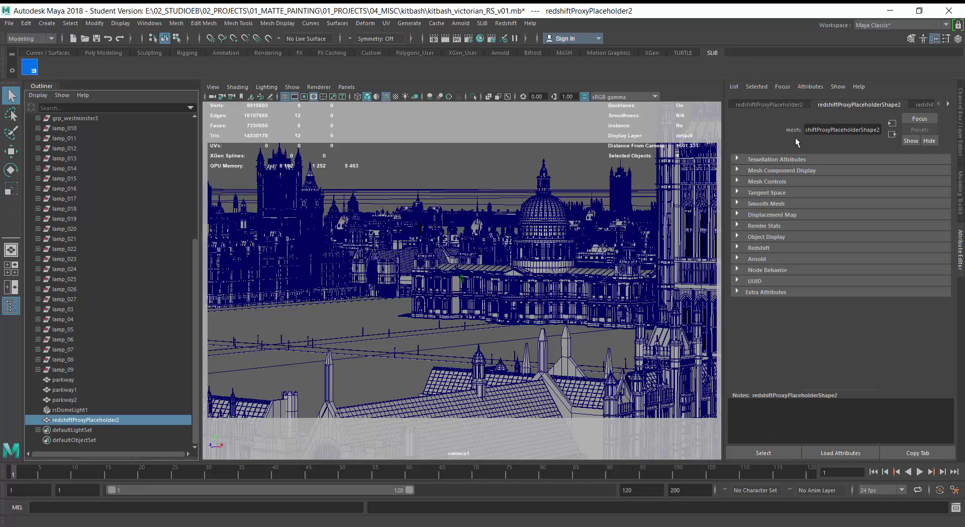
left_click(791, 104)
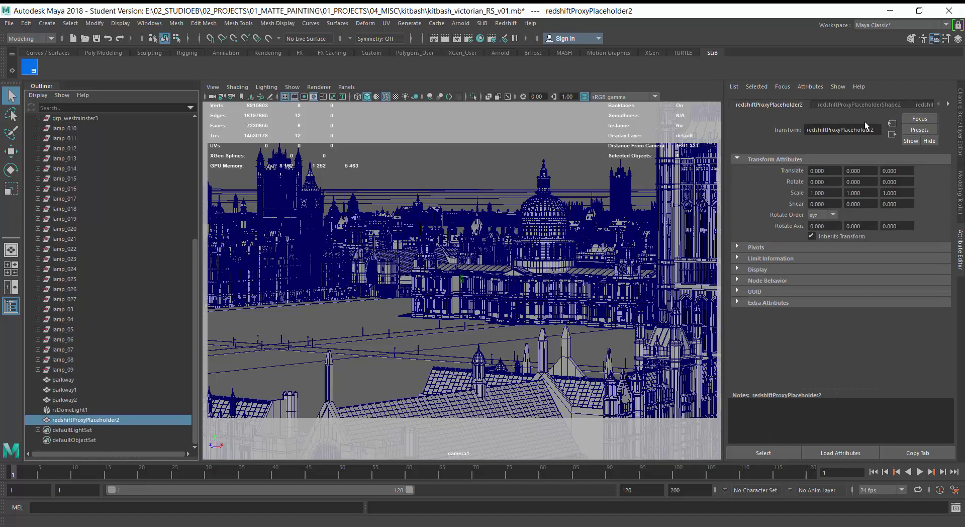
left_click(873, 105)
left_click(927, 104)
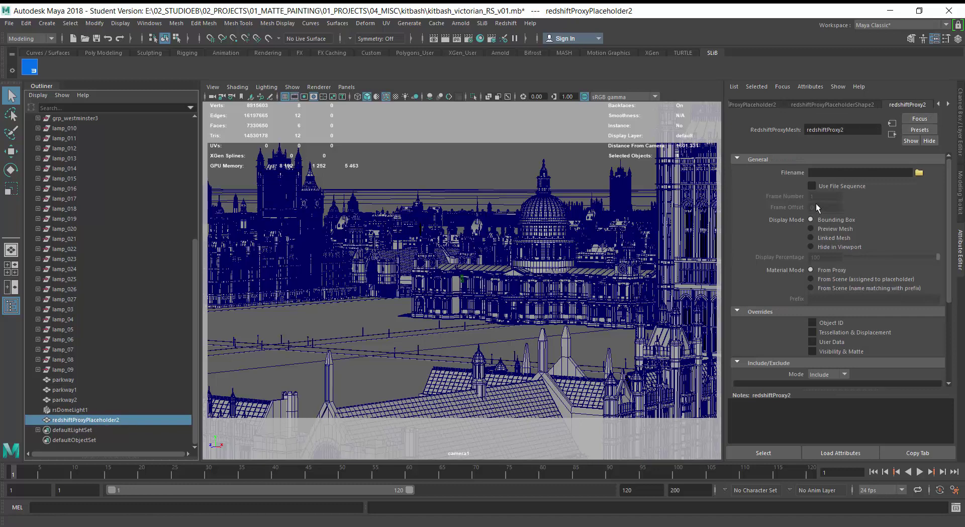
Step: Load RSTree_proxy.rs from the 04_MISC\redshift_test folder as the proxy's file
left_click(919, 173)
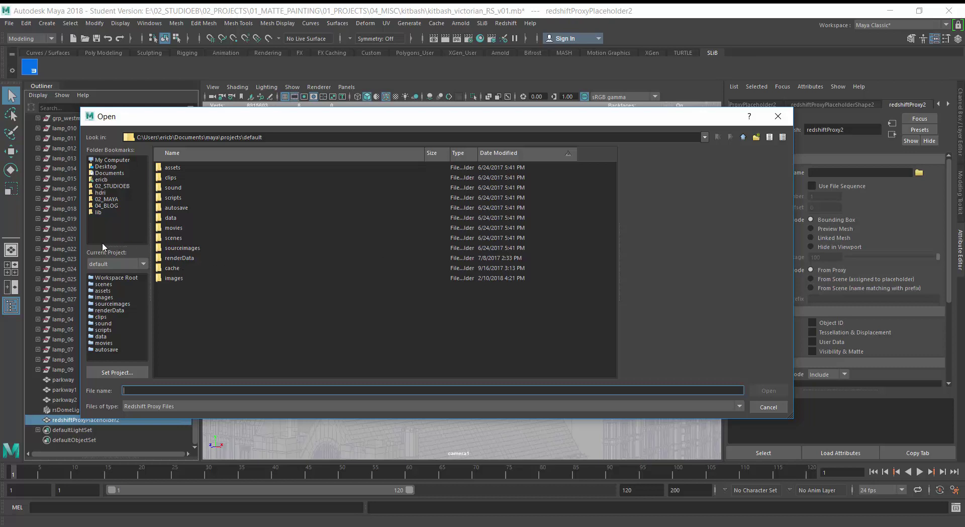
left_click(108, 199)
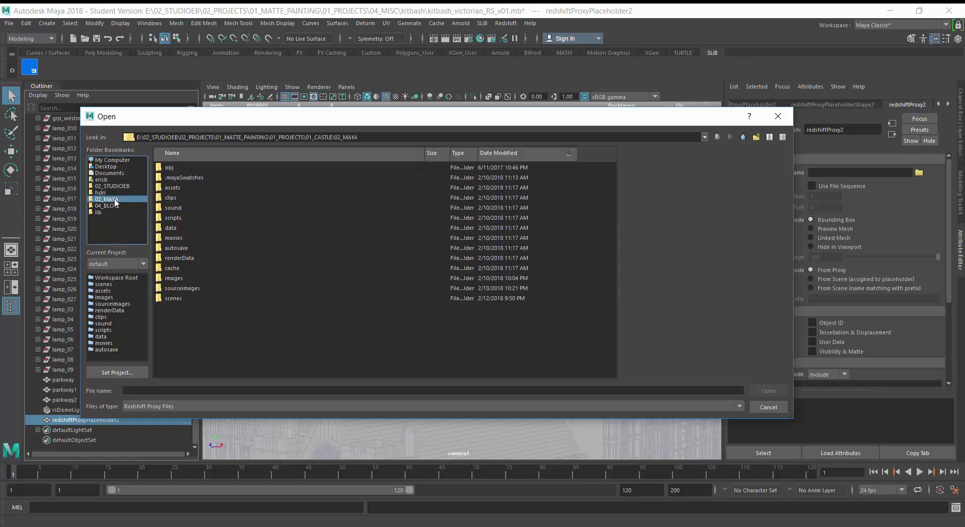
left_click(743, 137)
left_click(743, 137)
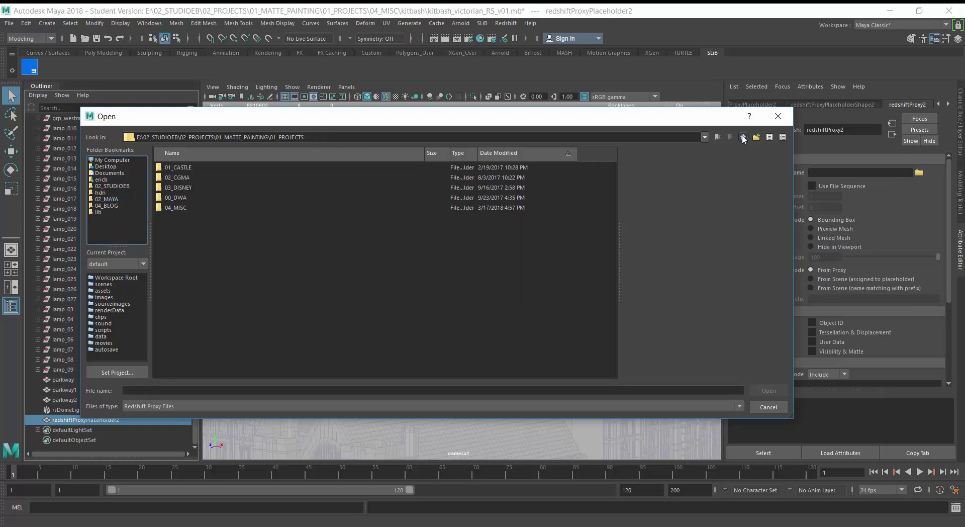
left_click(743, 137)
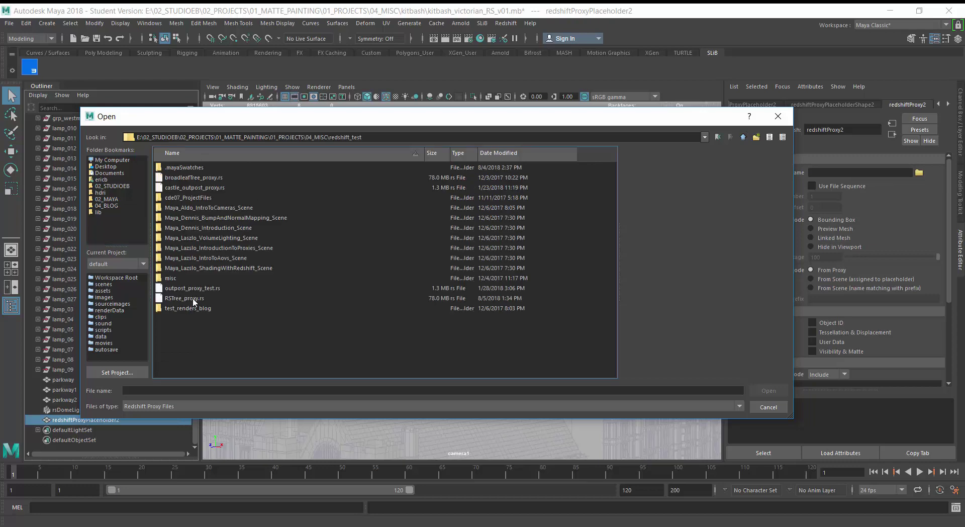
left_click(193, 300)
left_click(767, 390)
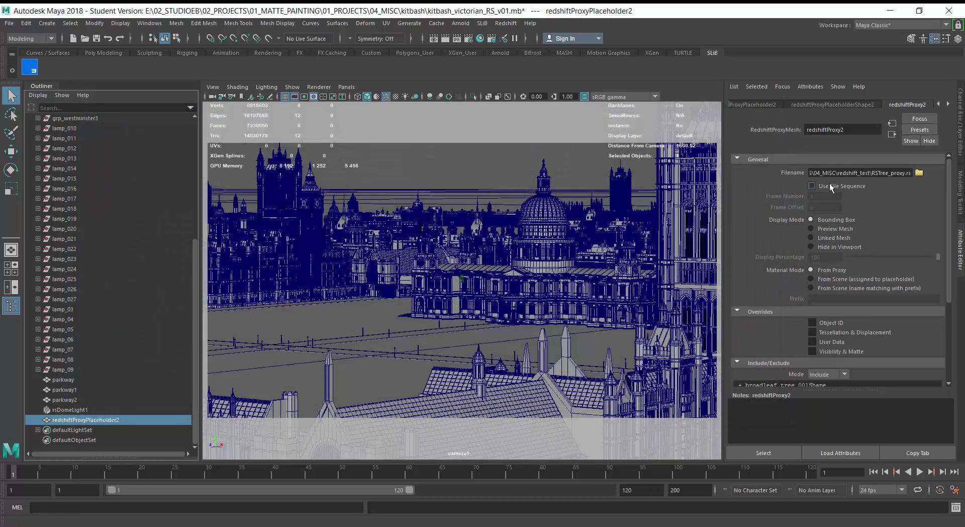
Step: Switch to the perspective view, frame the proxy placeholder and set its display mode to Preview Mesh
left_click(346, 87)
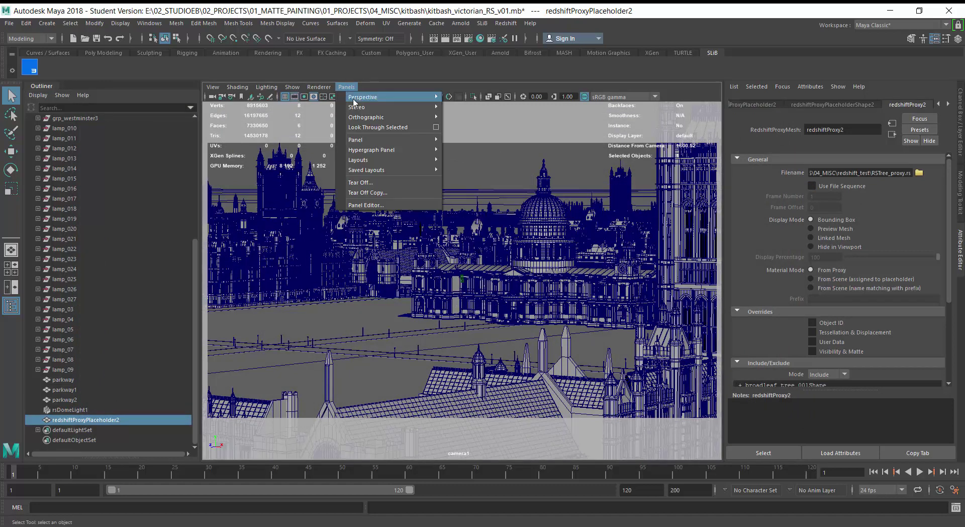
mouse_move(367, 98)
left_click(473, 118)
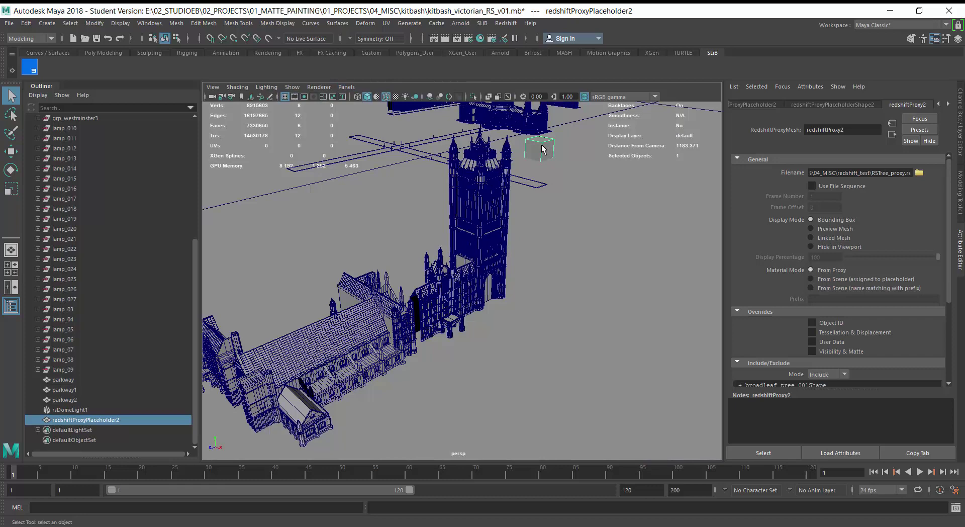
key("f")
left_click_drag(495, 349, 492, 309, "alt")
right_click_drag(493, 309, 434, 332, "alt")
left_click_drag(434, 333, 513, 342, "alt")
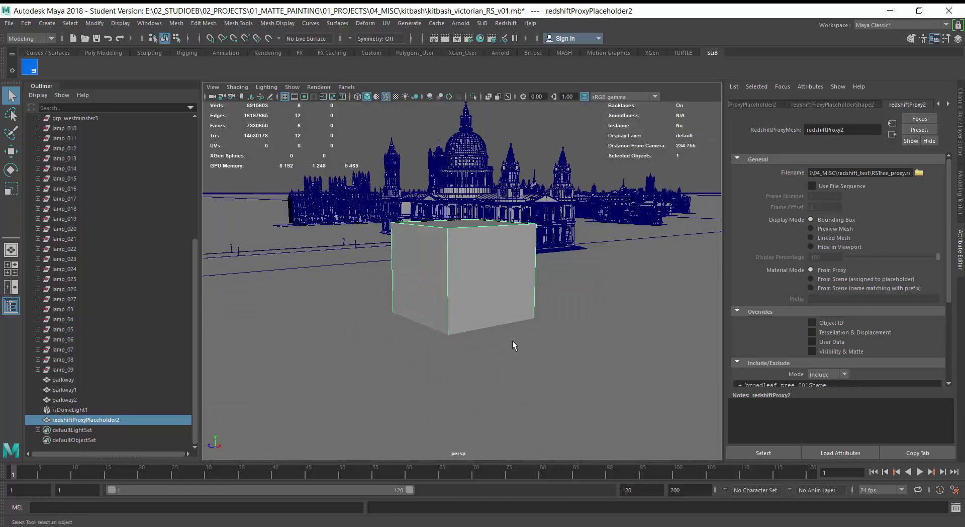
left_click(831, 230)
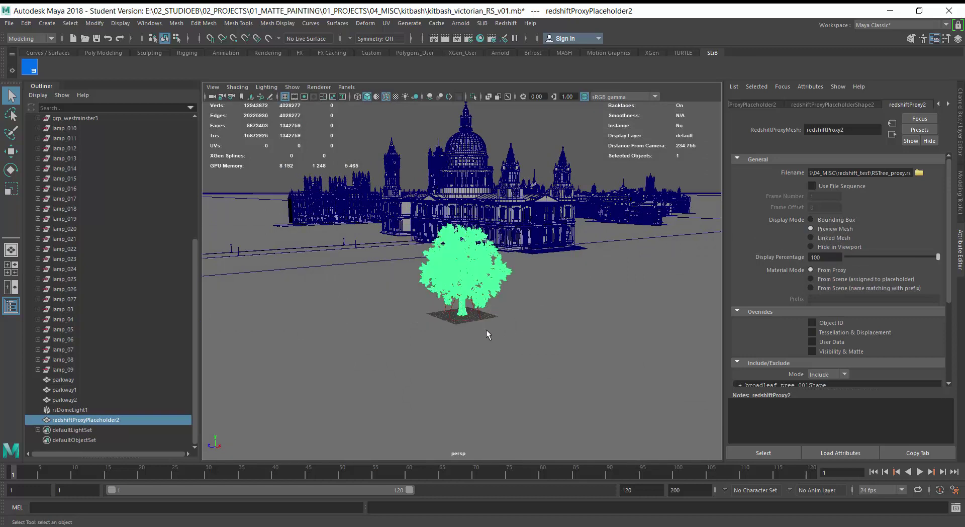
Step: Inspect the tree proxy's scale, base and placement on the ground relative to the parkways and cathedral from several angles
left_click_drag(487, 330, 516, 343, "alt")
right_click_drag(487, 345, 334, 325, "alt")
middle_click_drag(397, 347, 416, 353, "alt")
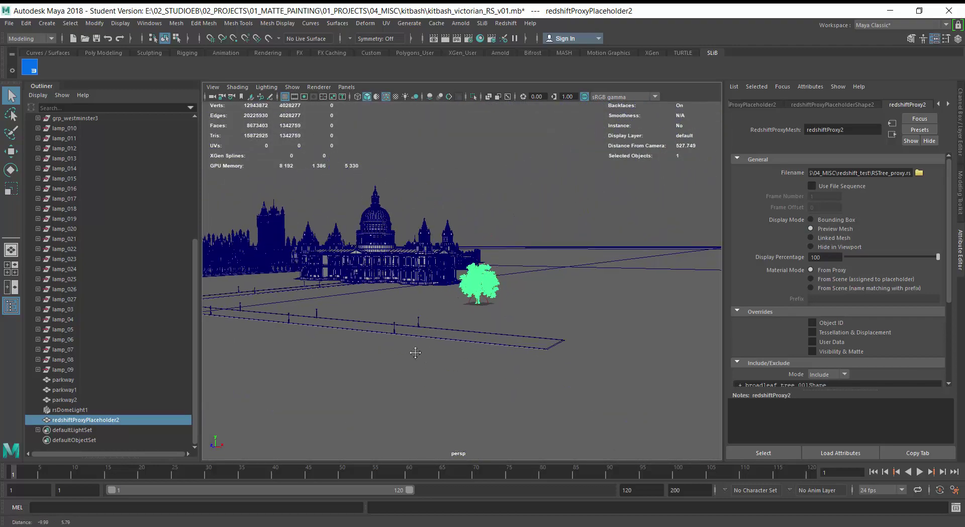
mouse_move(415, 352)
left_mouse_down("alt")
mouse_move(453, 364)
mouse_move(409, 361)
left_mouse_up("alt")
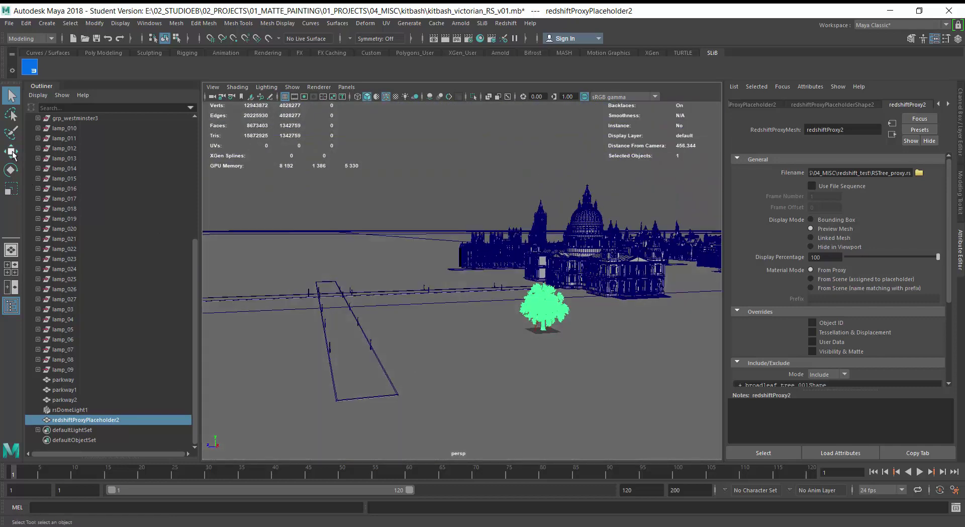
left_click(11, 152)
scroll(649, 363, "up", 5)
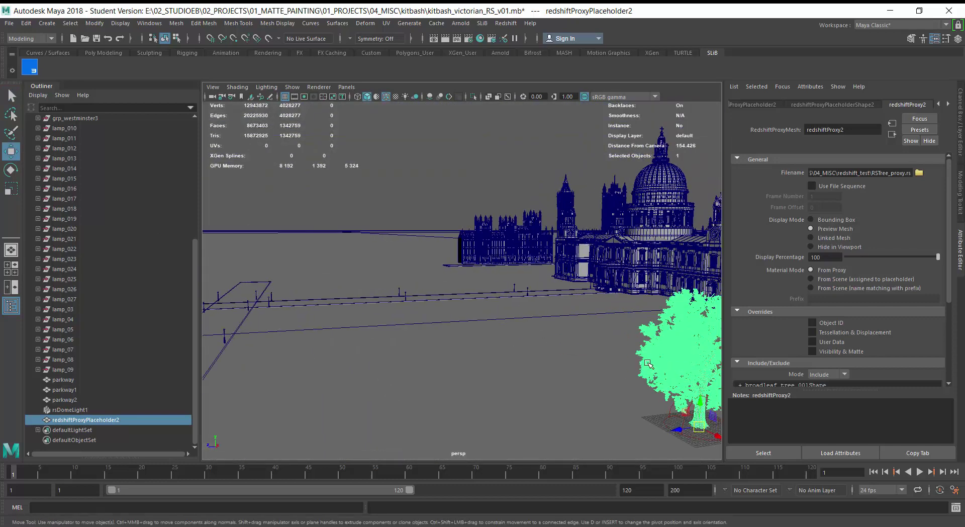
middle_click_drag(649, 363, 479, 250, "alt")
right_click_drag(478, 250, 587, 263, "alt")
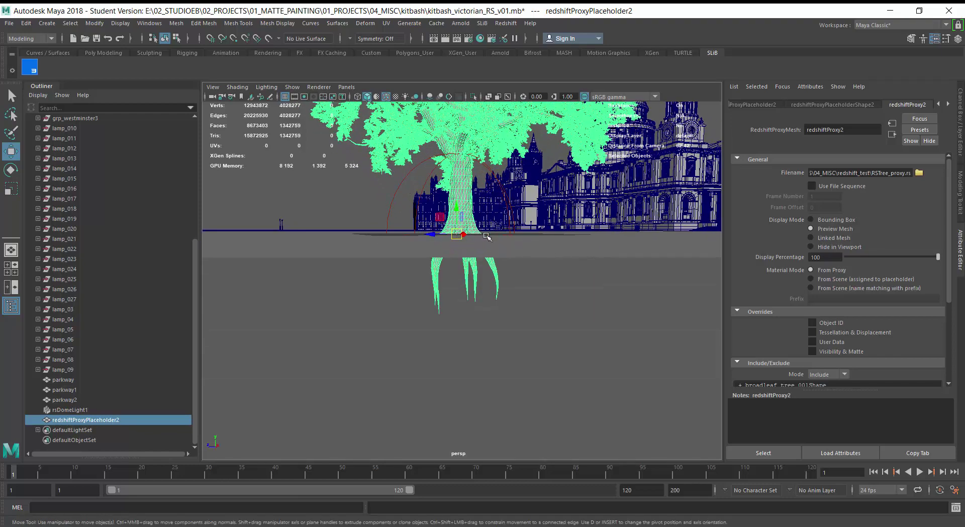
right_click_drag(630, 291, 398, 274, "alt")
left_click_drag(514, 317, 571, 338, "alt")
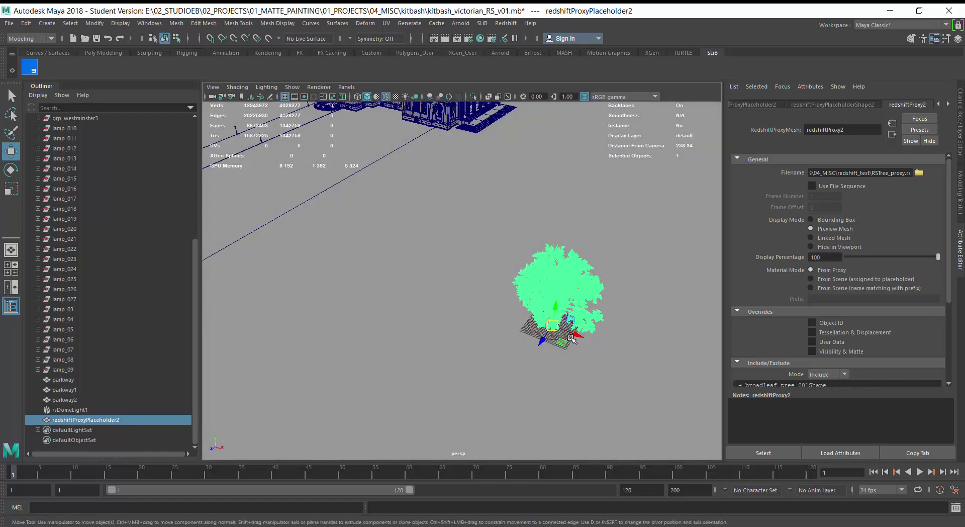
right_click_drag(571, 339, 382, 291, "alt")
left_click_drag(437, 422, 639, 383, "alt")
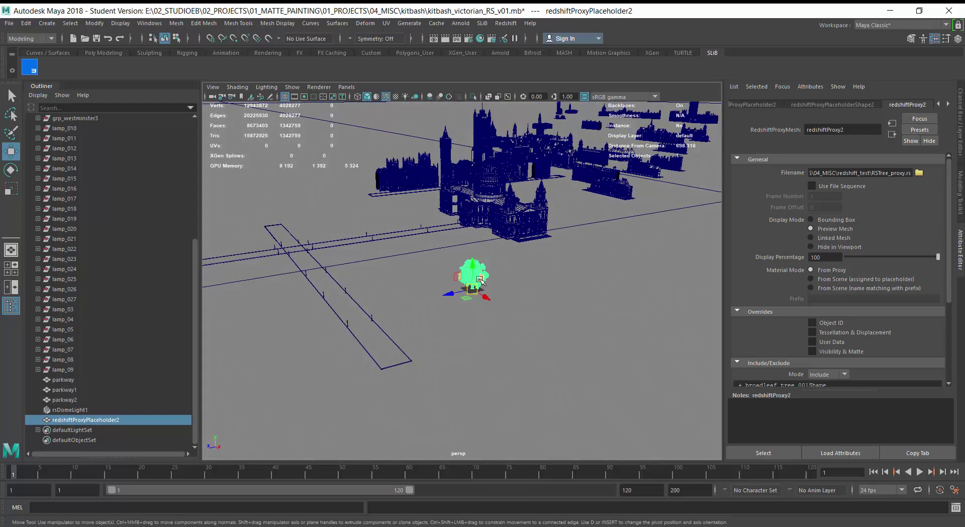
Step: Render a close perspective view of the tree proxy and examine its foliage, trunk and roots
right_click_drag(483, 289, 727, 347, "alt")
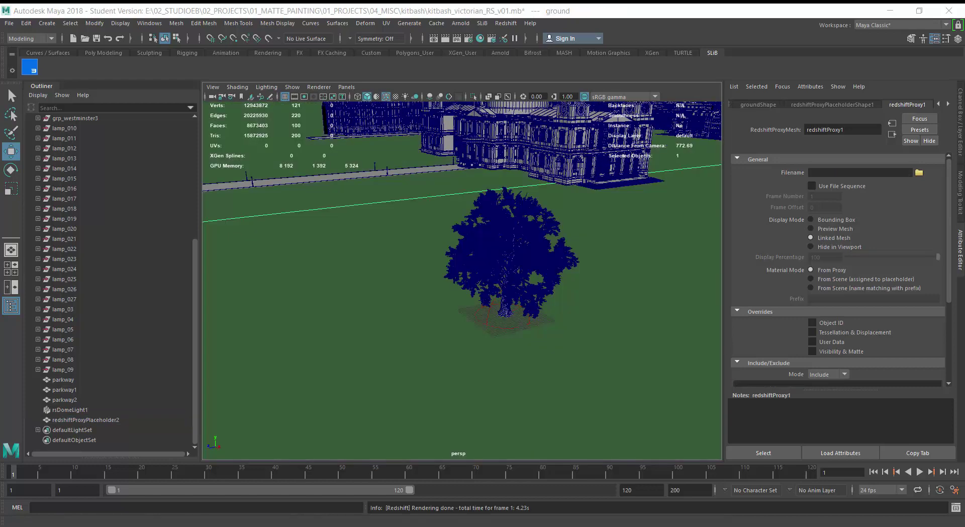
left_click_drag(322, 165, 452, 125)
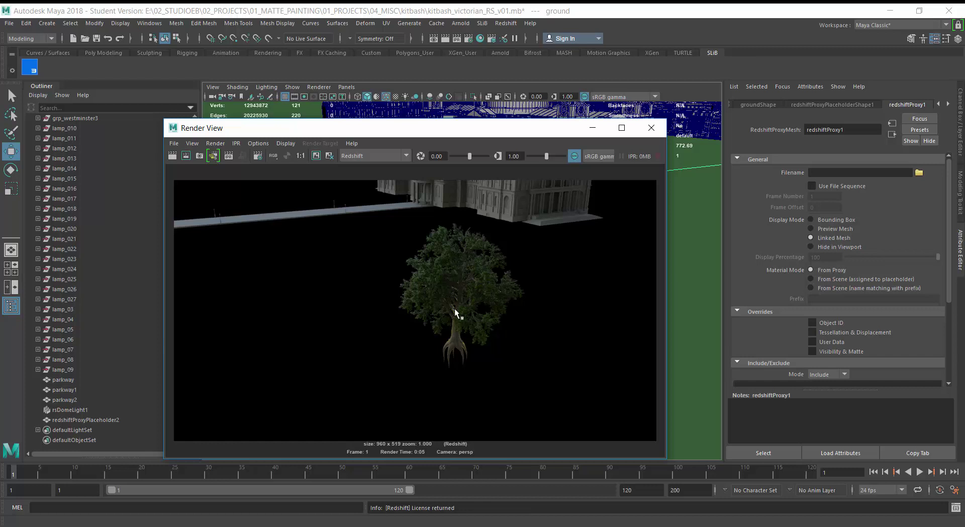
left_click_drag(510, 128, 503, 302)
left_click_drag(429, 301, 1, 315)
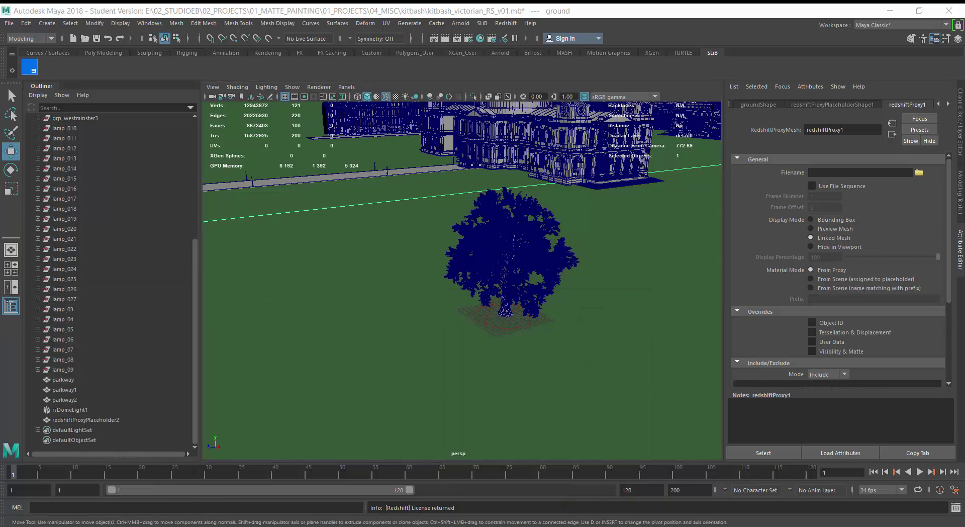
Step: Create a MASH network from the tree's Redshift proxy placeholder, using the Instancer geometry type and Linear distribution
left_click(85, 420)
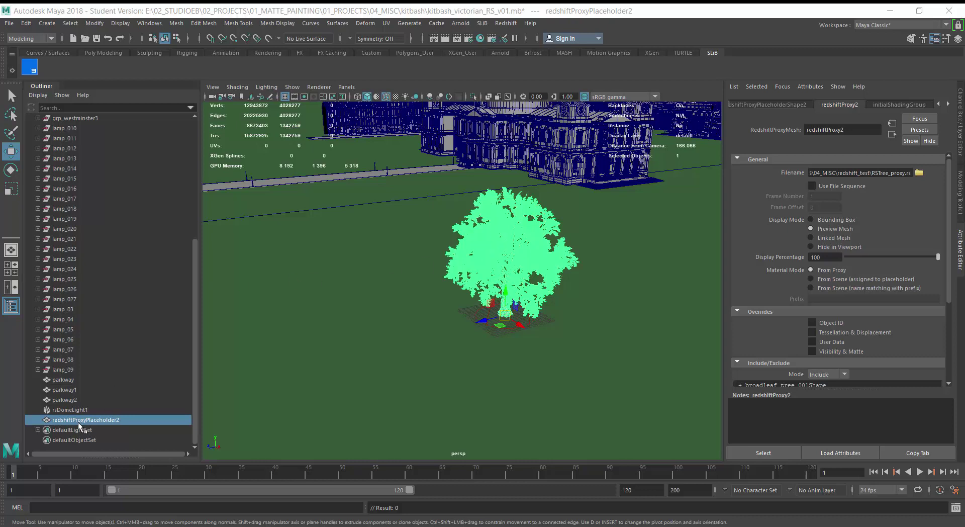
left_click(75, 409)
left_click(72, 421)
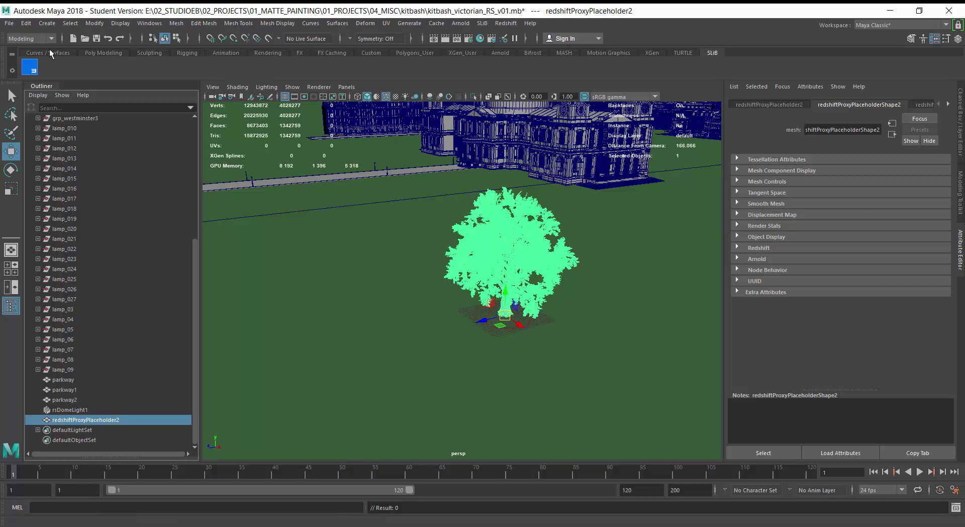
left_click(35, 40)
left_click(31, 71)
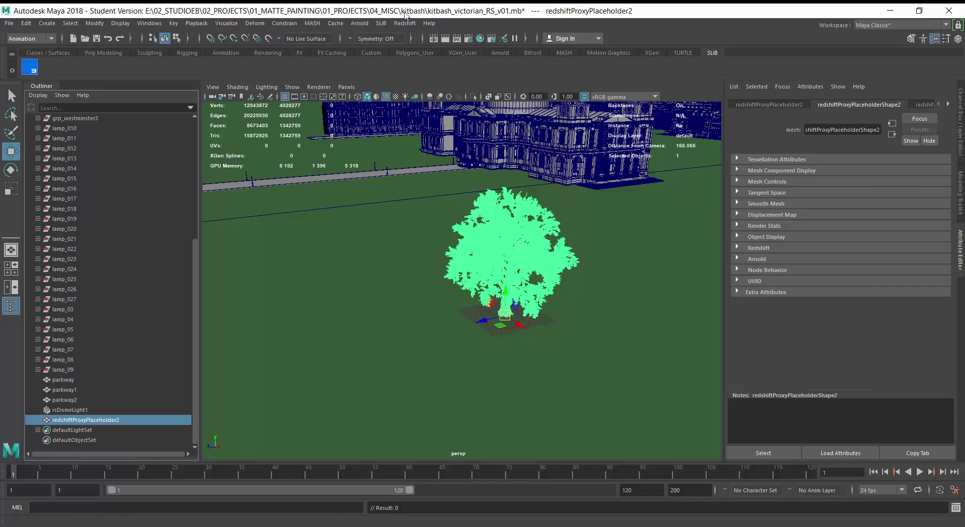
left_click(32, 38)
left_click(36, 82)
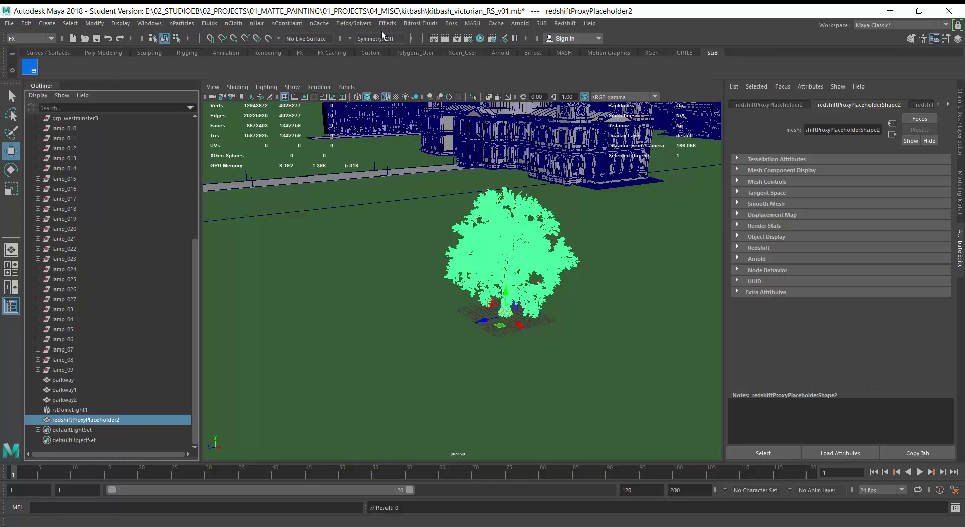
left_click(473, 23)
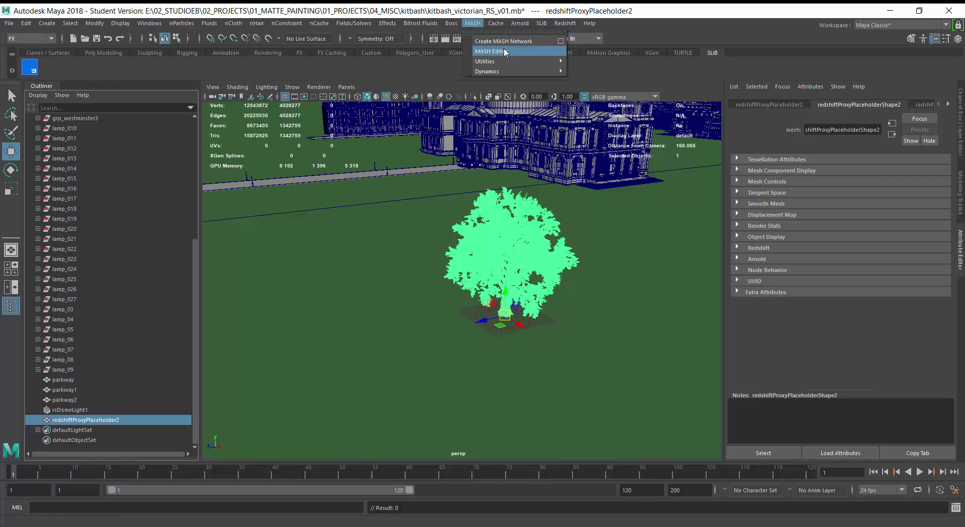
left_click(560, 41)
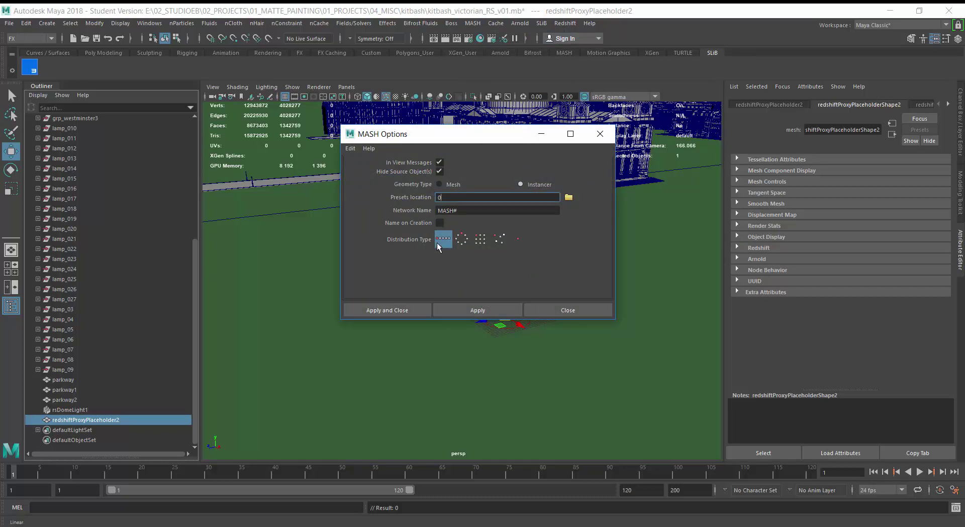
left_click(386, 311)
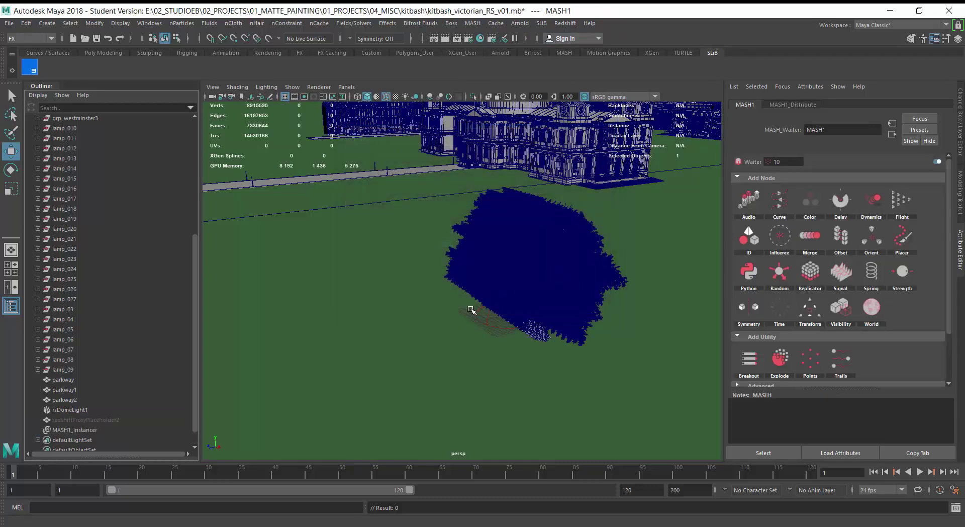
Step: Spread the linear tree row to a Distance X of 60 and set its number of points to 5
left_click_drag(472, 310, 506, 308, "alt")
middle_click_drag(507, 308, 429, 298, "alt")
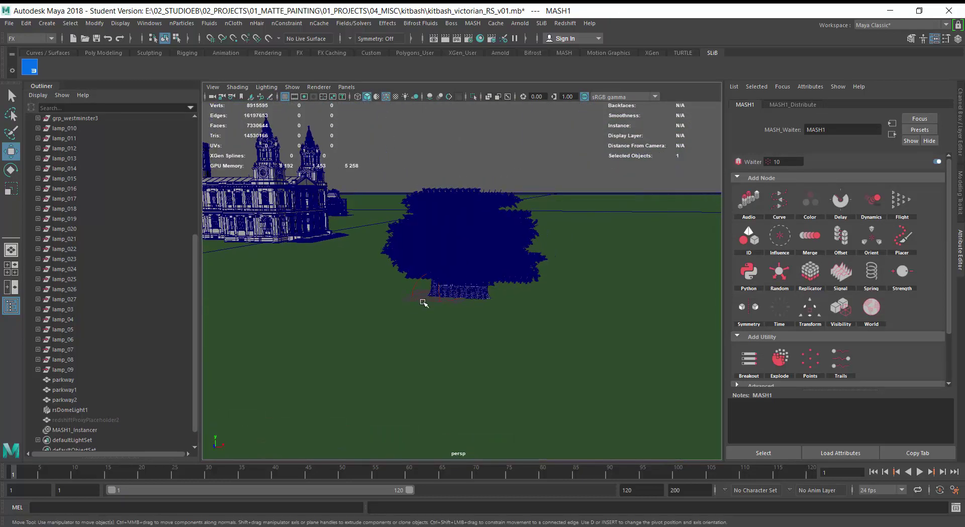
left_click(799, 106)
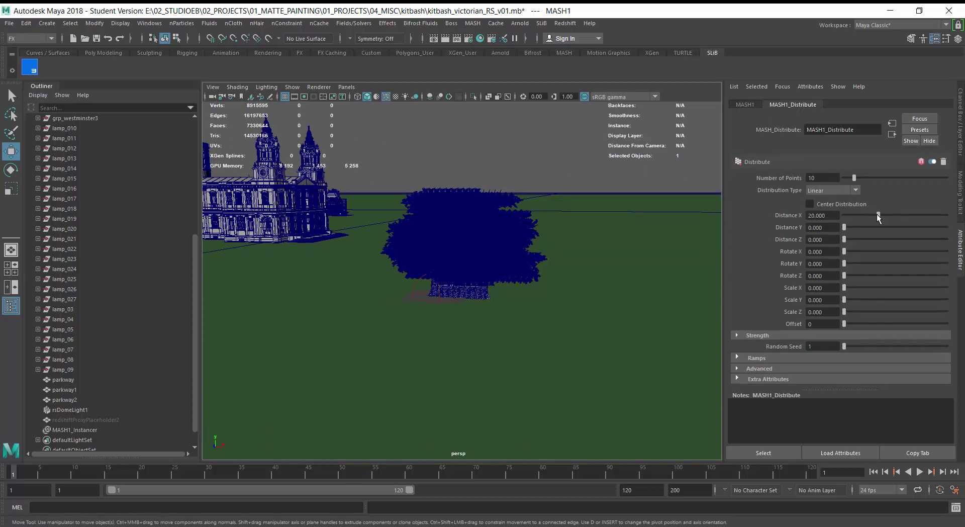
left_click_drag(878, 215, 947, 216)
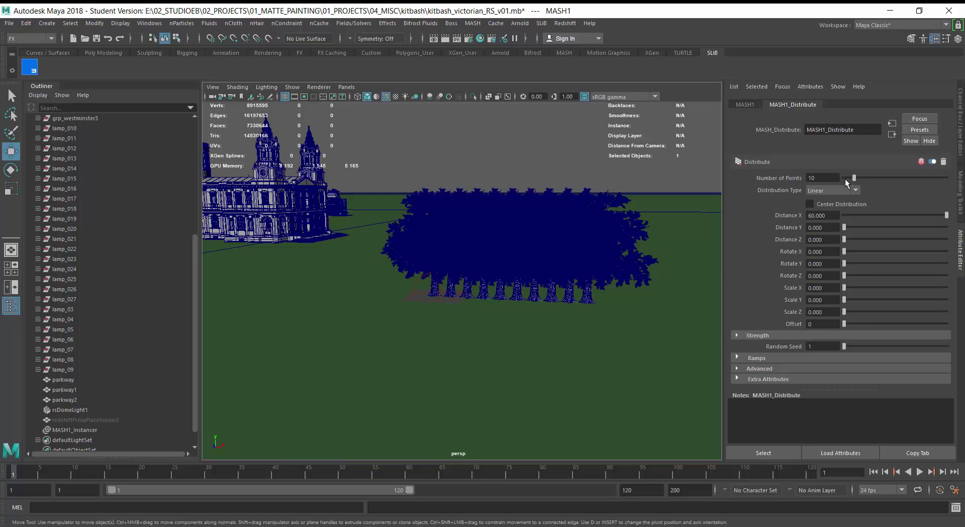
left_click_drag(855, 178, 849, 178)
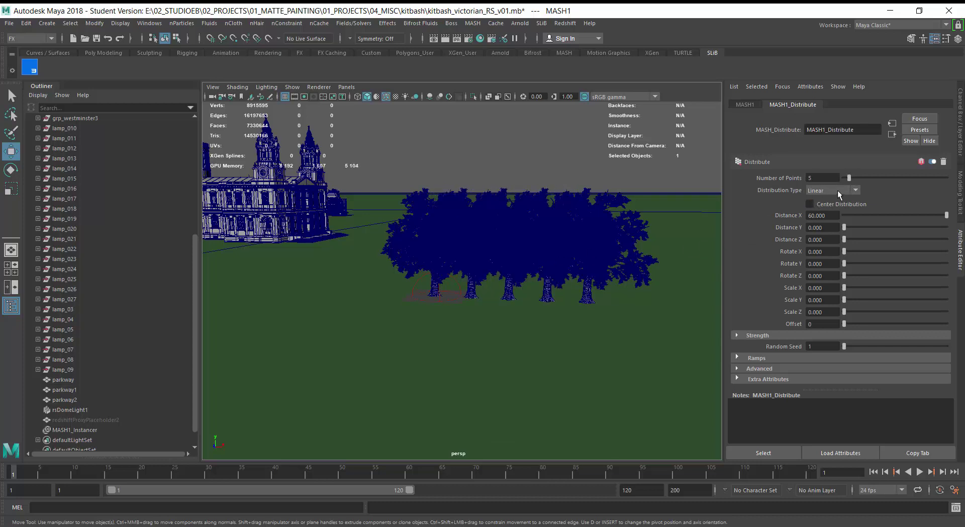
Step: Change the MASH distribution type to Mesh and connect the ground object as its input mesh
left_click(832, 191)
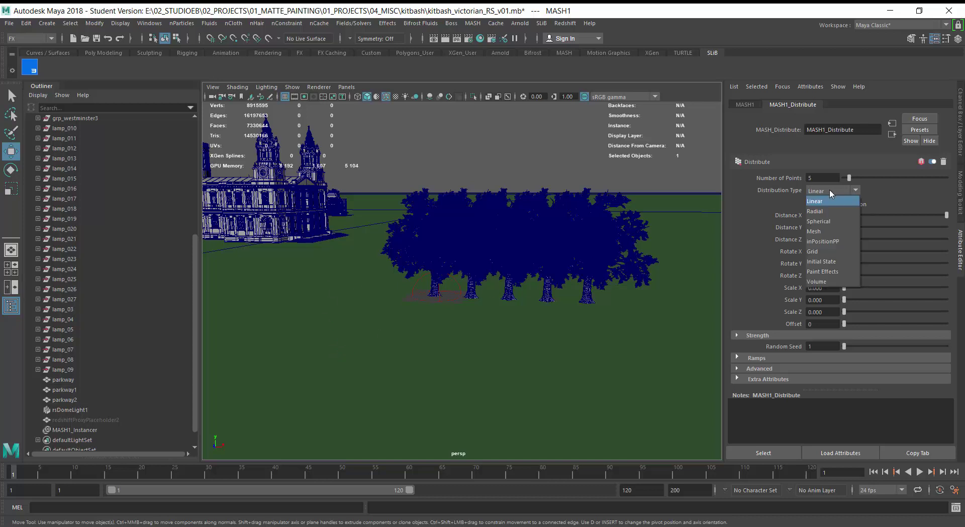
left_click(831, 226)
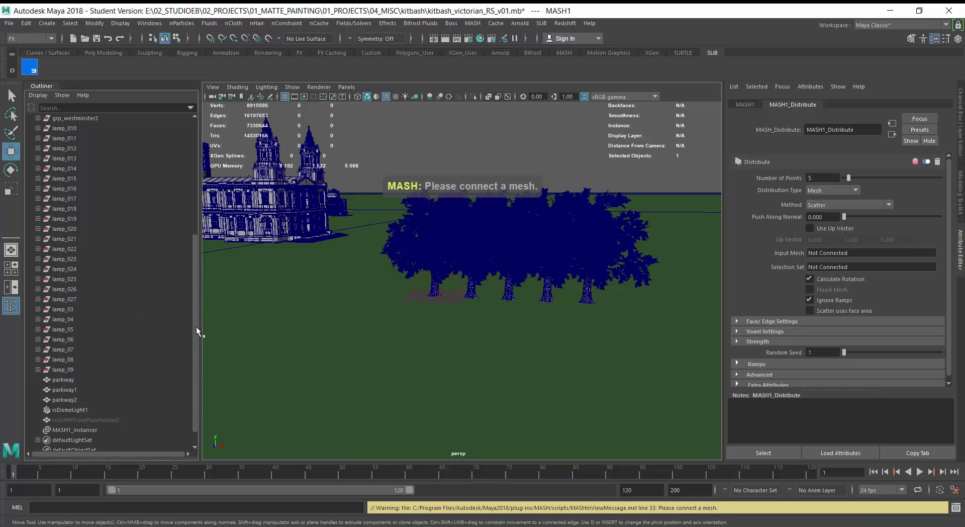
left_click_drag(197, 328, 200, 176)
left_click(57, 200)
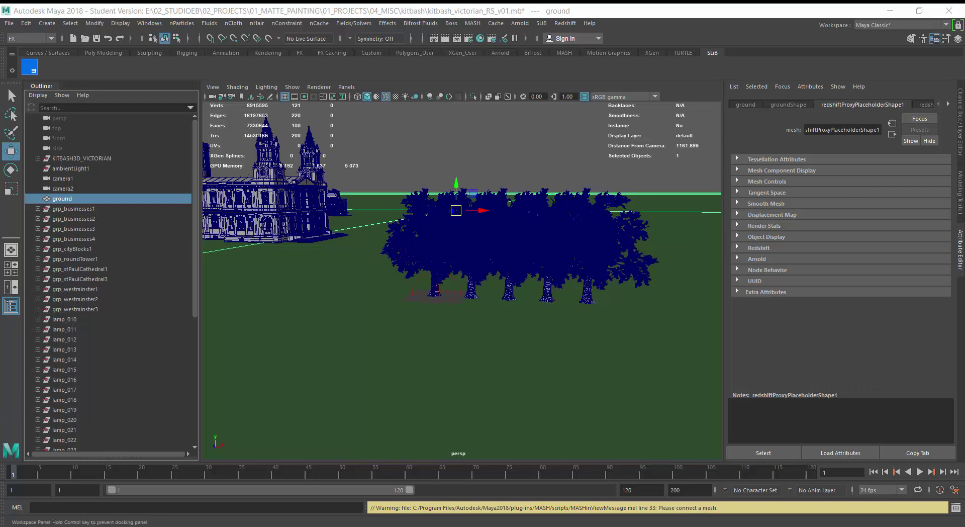
left_click_drag(304, 526, 275, 292)
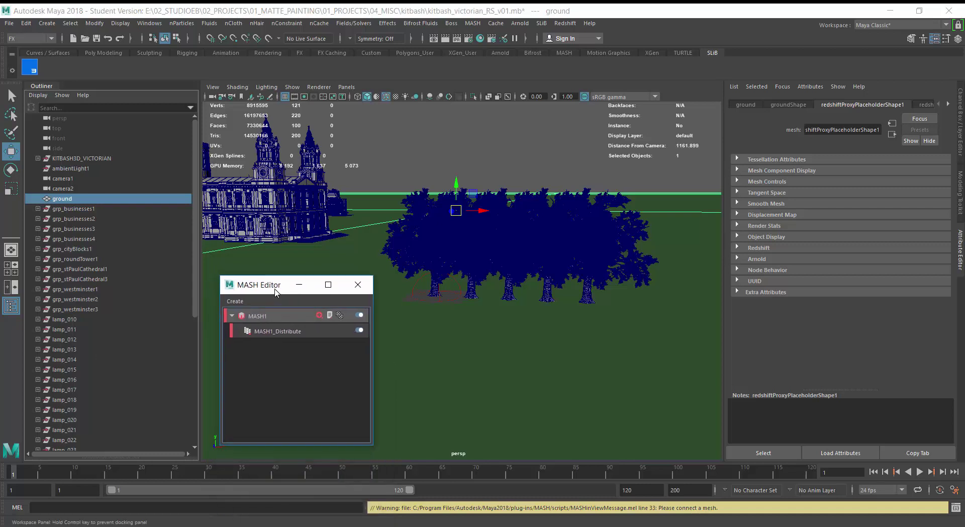
left_click(268, 334)
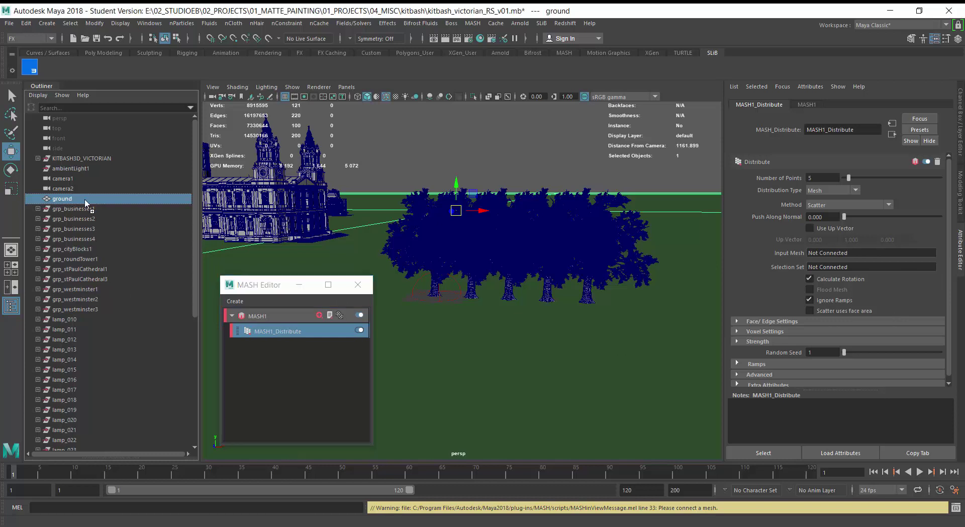
left_click(818, 253)
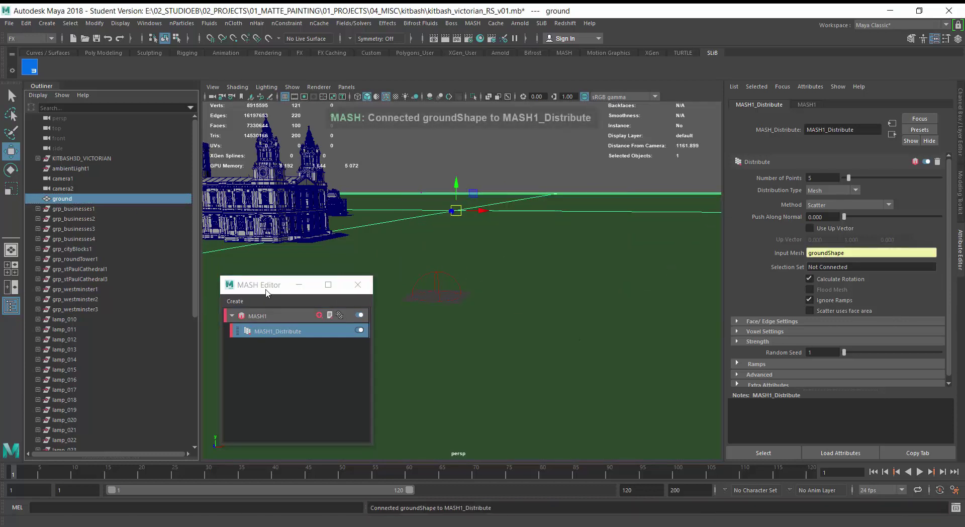
left_click_drag(267, 285, 287, 328)
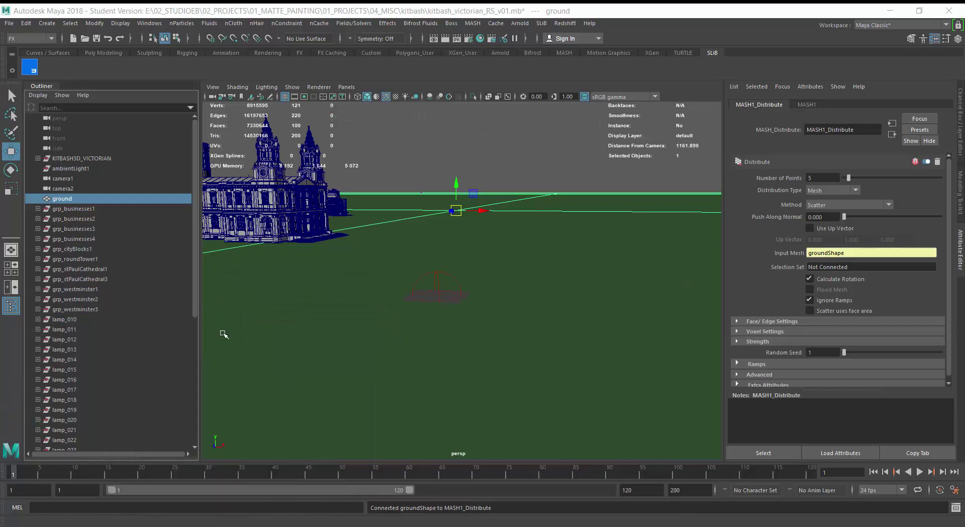
Step: Set the MASH distribution's number of points to 27 and check the tree spread across the ground
middle_click_drag(447, 416, 591, 387, "alt")
right_click_drag(573, 388, 315, 352, "alt")
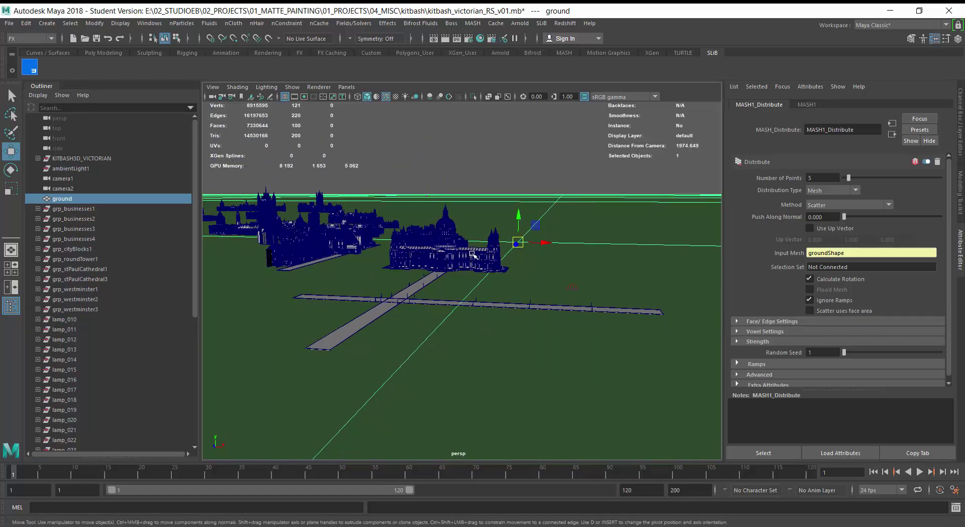
left_click_drag(847, 180, 870, 180)
scroll(562, 313, "down", 5)
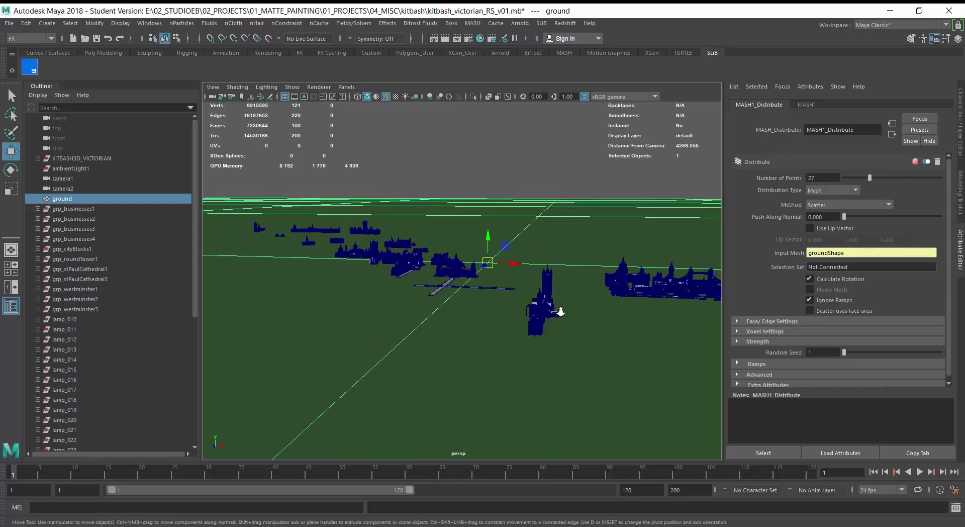
scroll(562, 313, "down", 10)
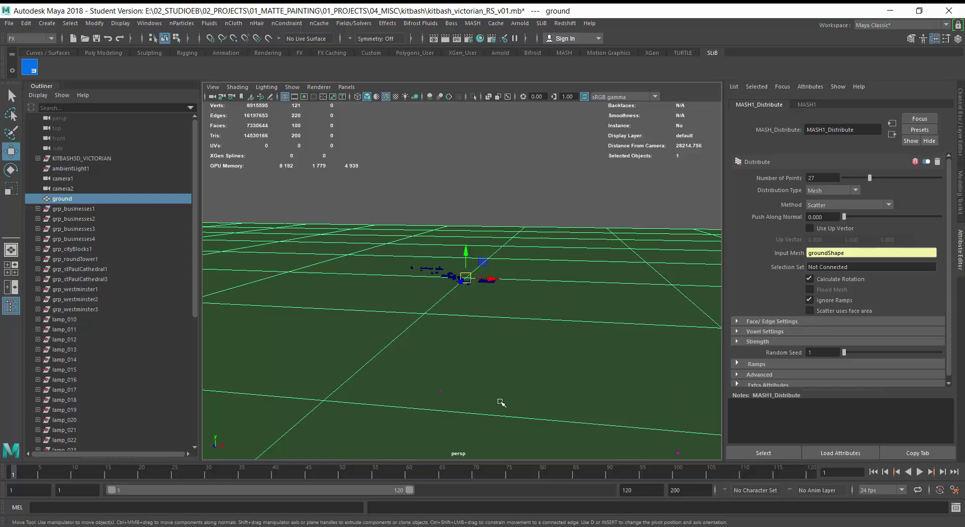
left_click_drag(537, 367, 522, 391, "alt")
right_click_drag(521, 391, 601, 429, "alt")
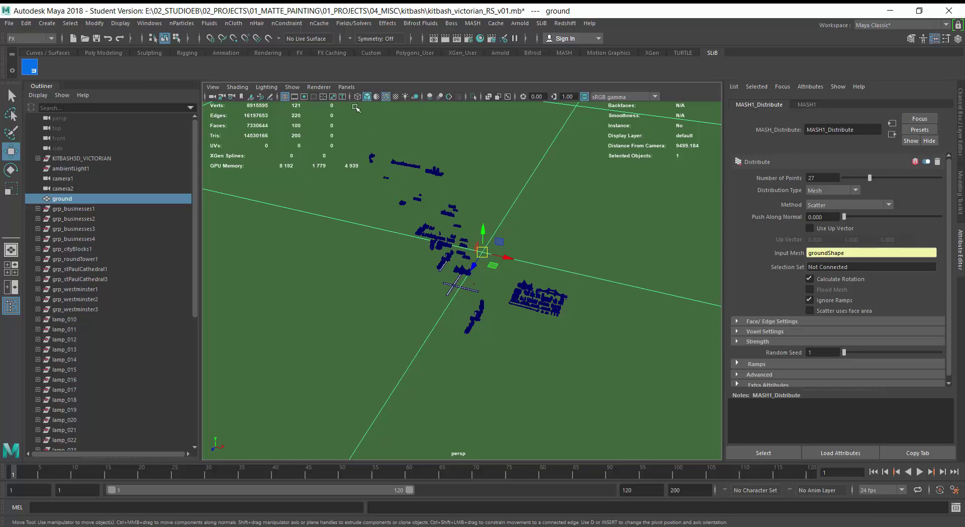
Step: Look through camera1 and select the park plane in front of the cathedral
left_click(347, 87)
mouse_move(365, 100)
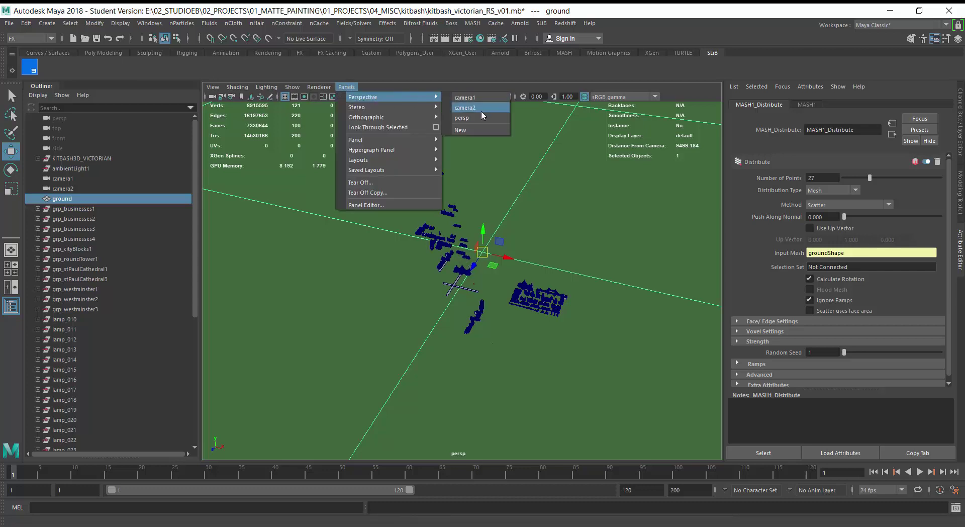
left_click(484, 98)
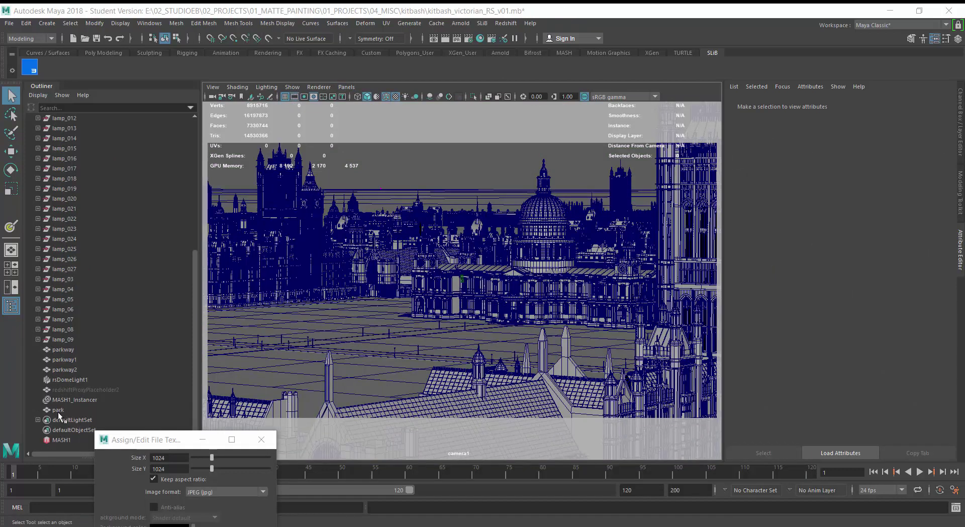
left_click(367, 215)
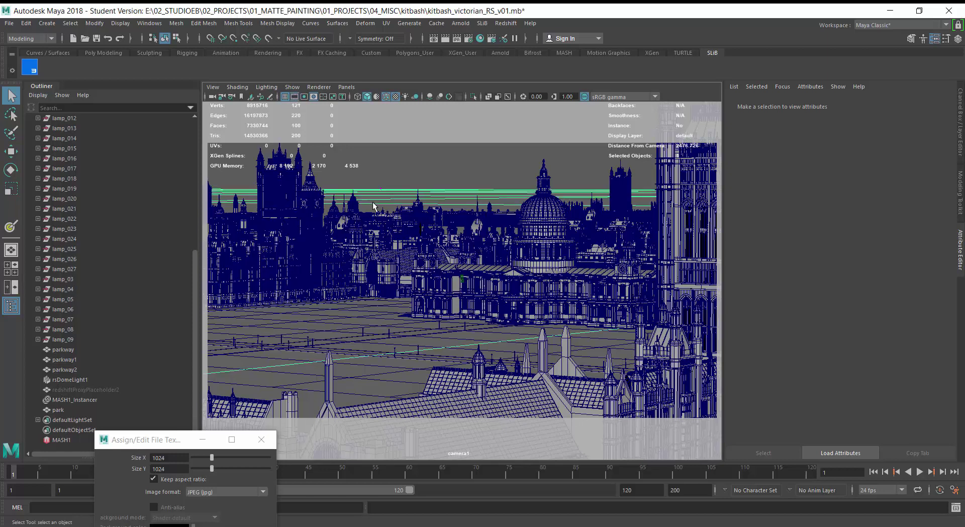
left_click(61, 408)
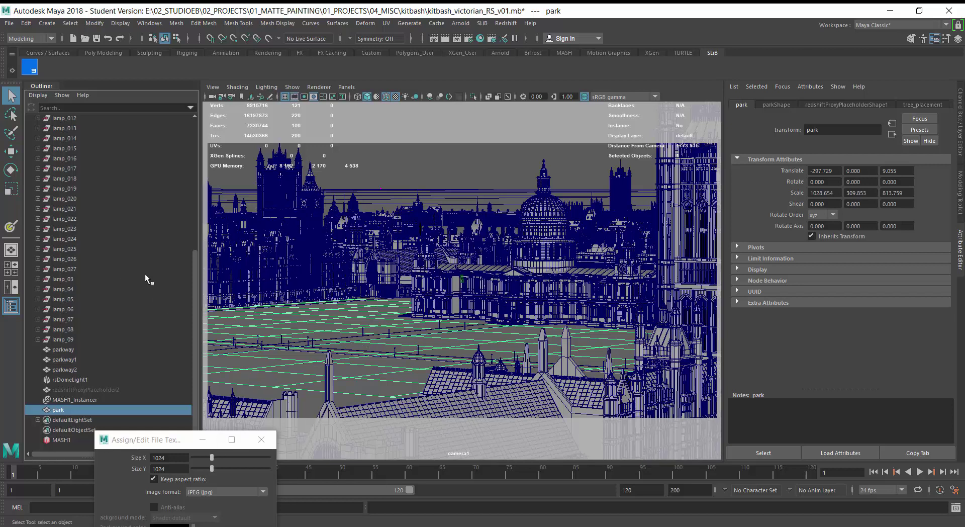
Step: Replace the MASH1 distribution's input mesh with the park plane and check the rendered trees
left_click(130, 441)
left_click(261, 439)
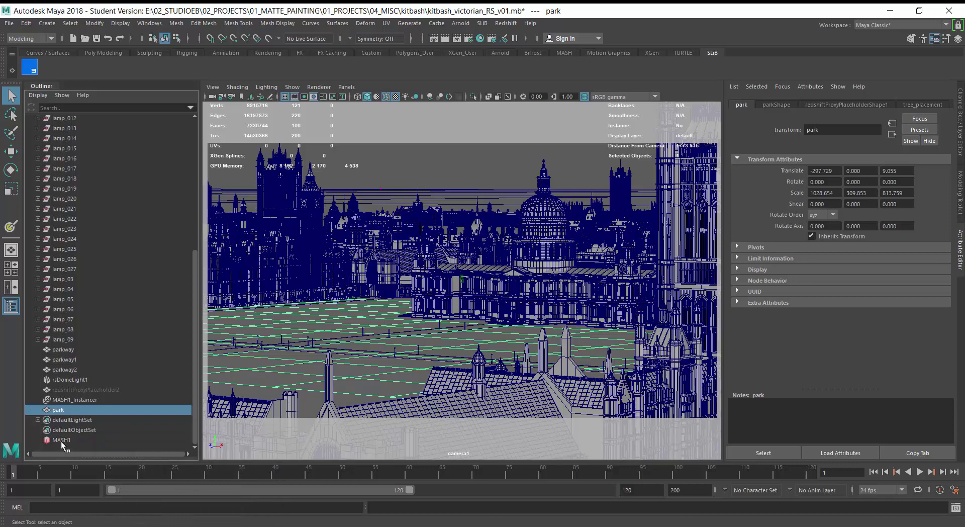
left_click(61, 441)
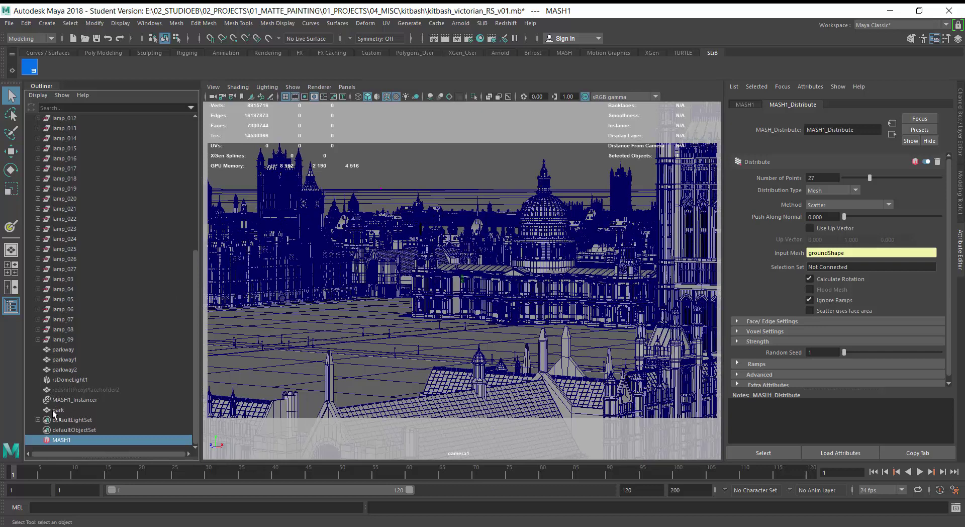
middle_click_drag(56, 409, 835, 255)
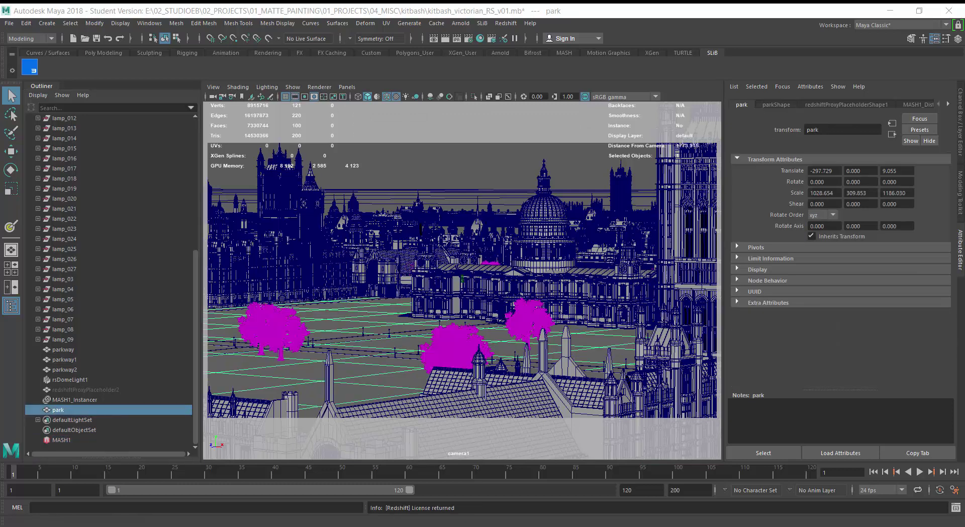
left_click_drag(1, 221, 512, 120)
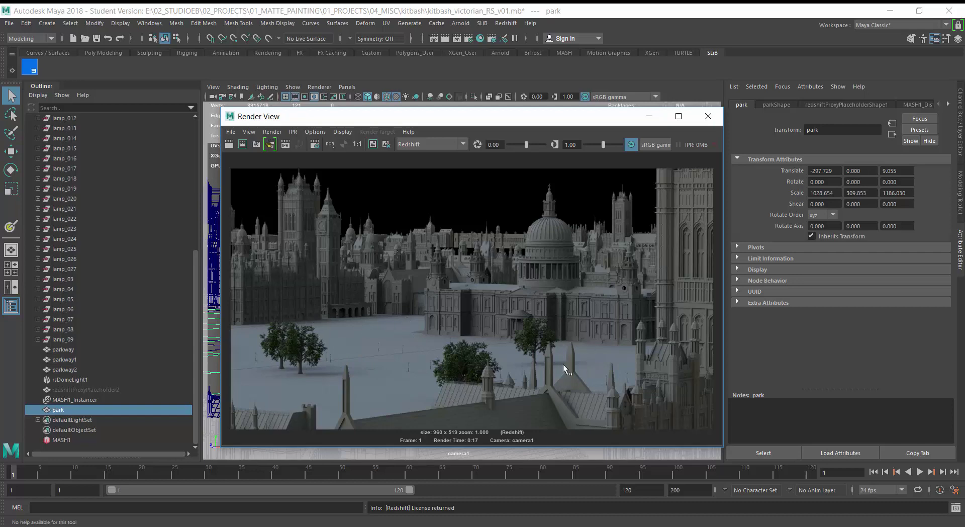
left_click(650, 116)
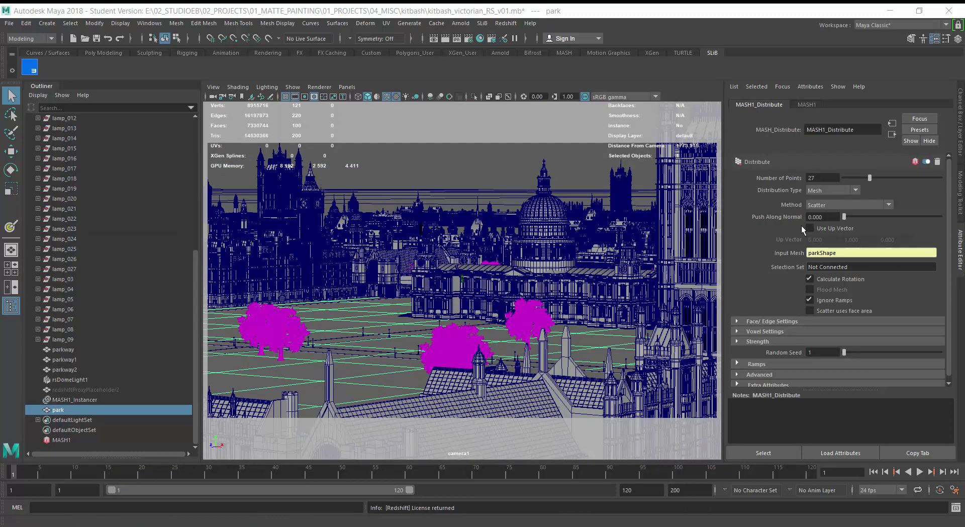
Step: Raise the MASH distribution's number of points to 270 and check the render
left_click(821, 177)
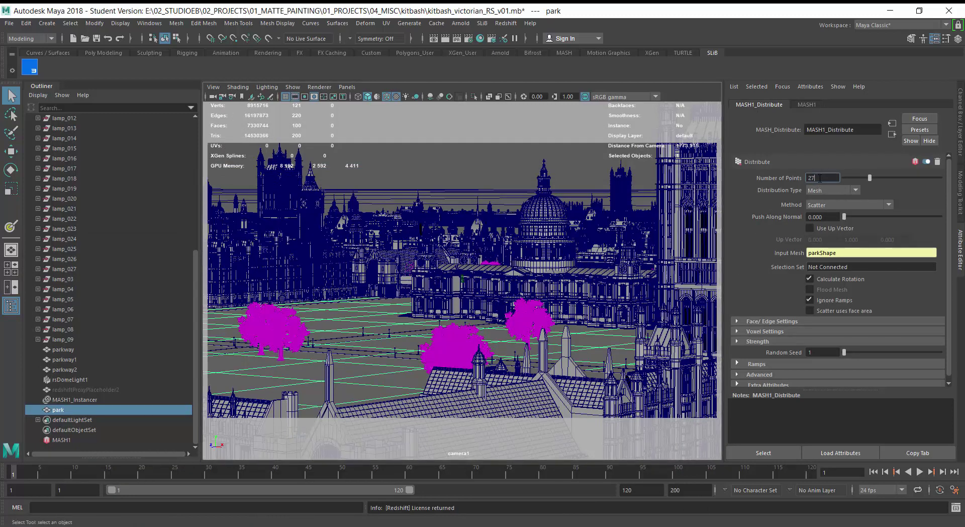
key("Return")
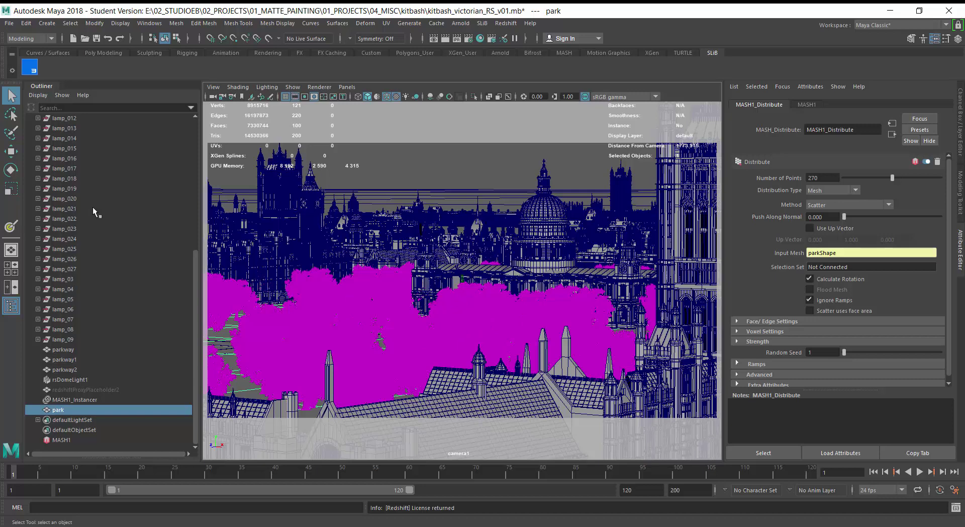
key("alt+Tab")
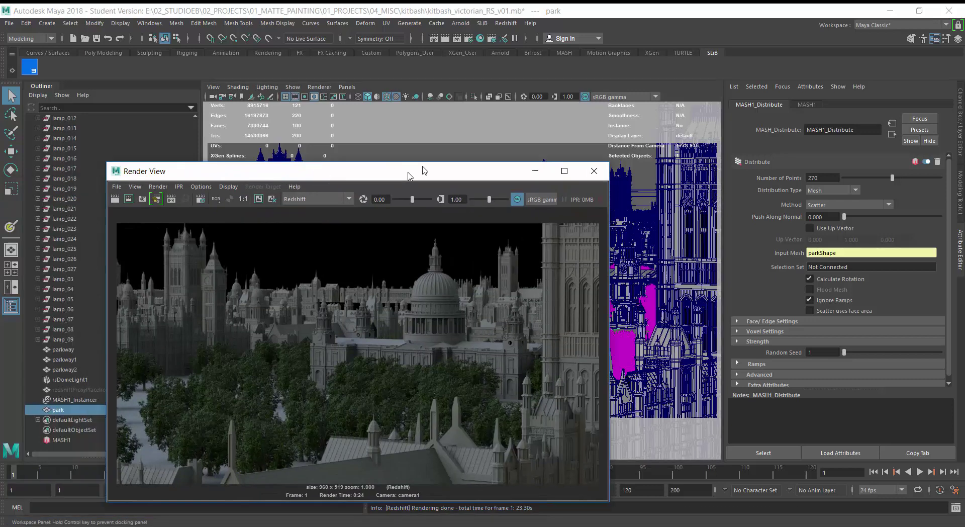
left_click_drag(424, 170, 532, 115)
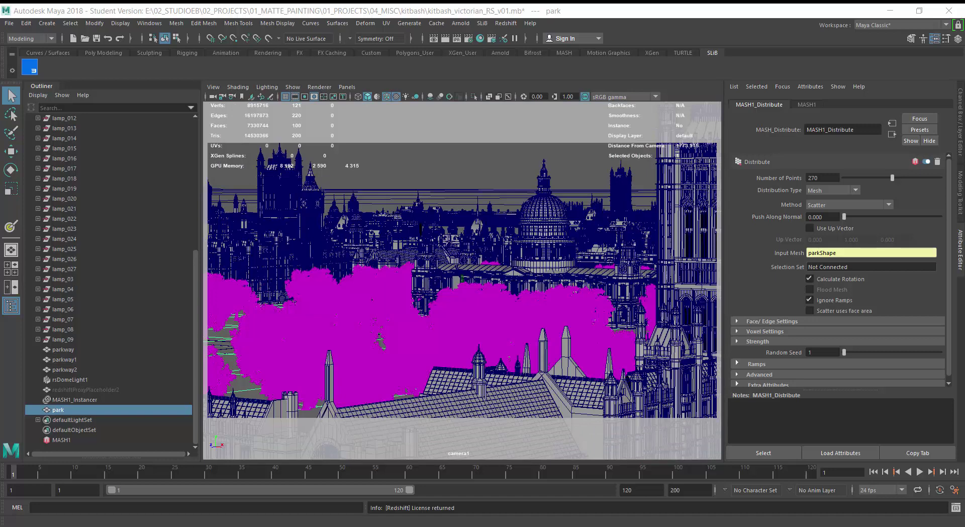
Step: Add a Random node to the MASH1 network and set its Position X, Y and Z to 0
left_click_drag(186, 336, 201, 336)
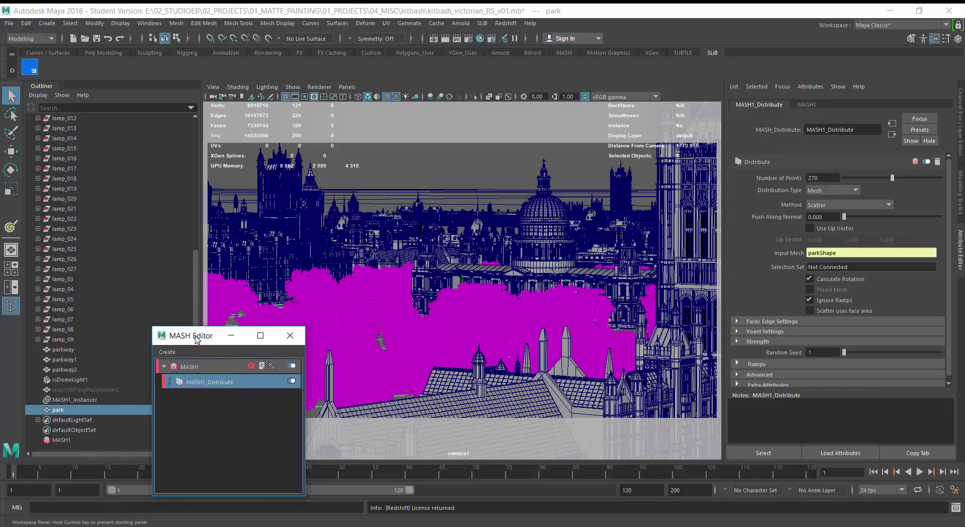
left_click(209, 367)
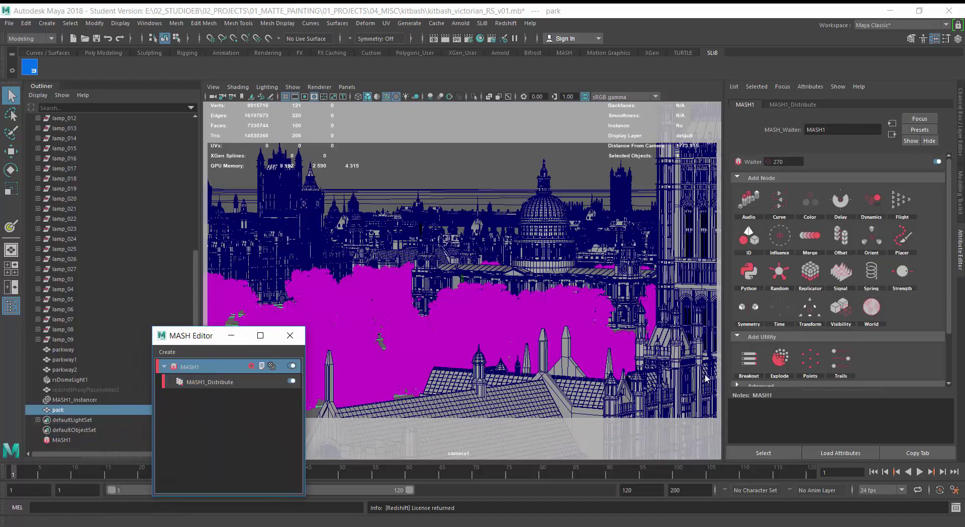
left_click(778, 264)
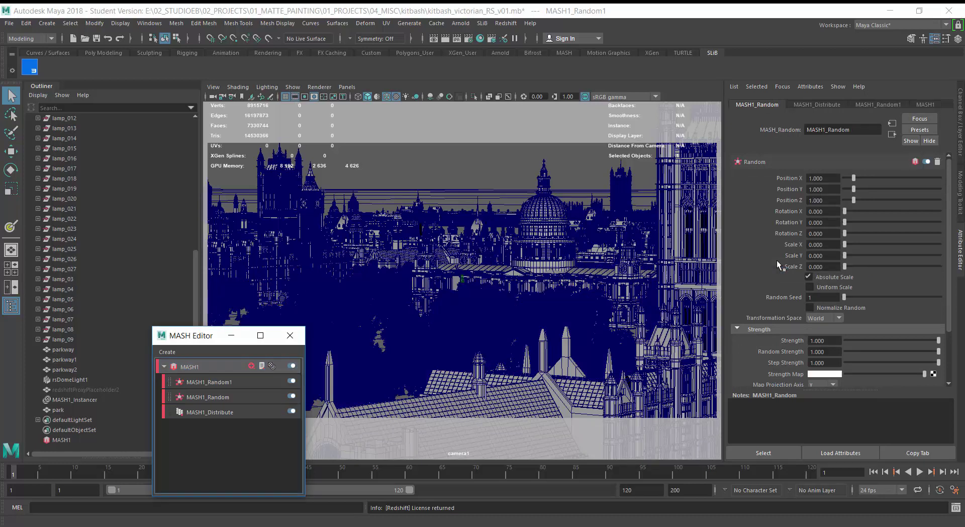
mouse_move(854, 178)
left_mouse_down()
mouse_move(845, 178)
mouse_move(845, 200)
left_mouse_up()
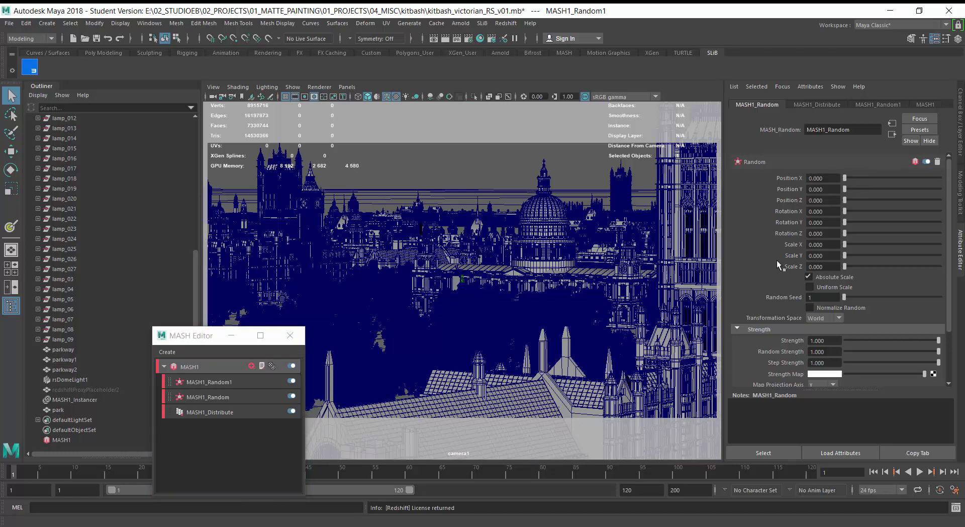
Step: Set the Random node's Rotation Y to 360 and Scale X to 0.25, with Uniform Scale enabled
left_click(823, 223)
type("360")
key("Return")
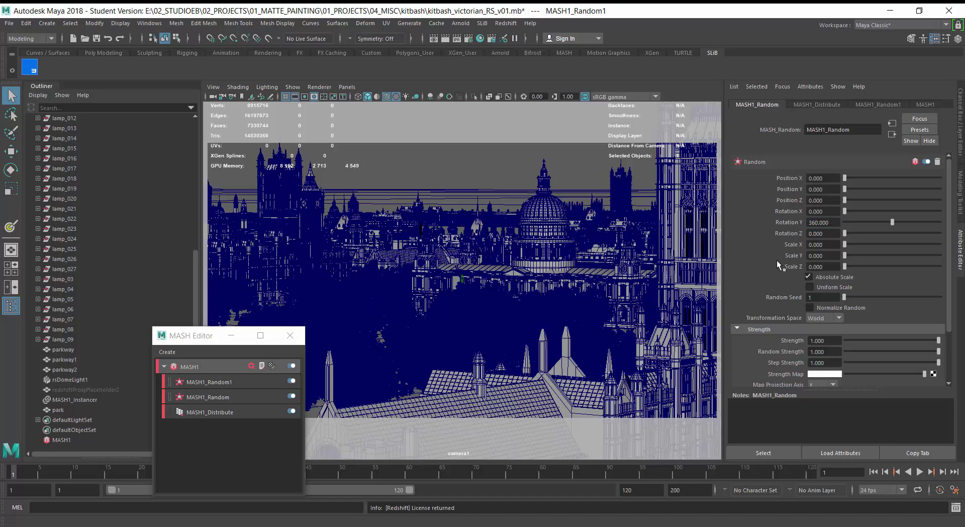
left_click(810, 245)
double_click(816, 245)
type(".25")
key("Return")
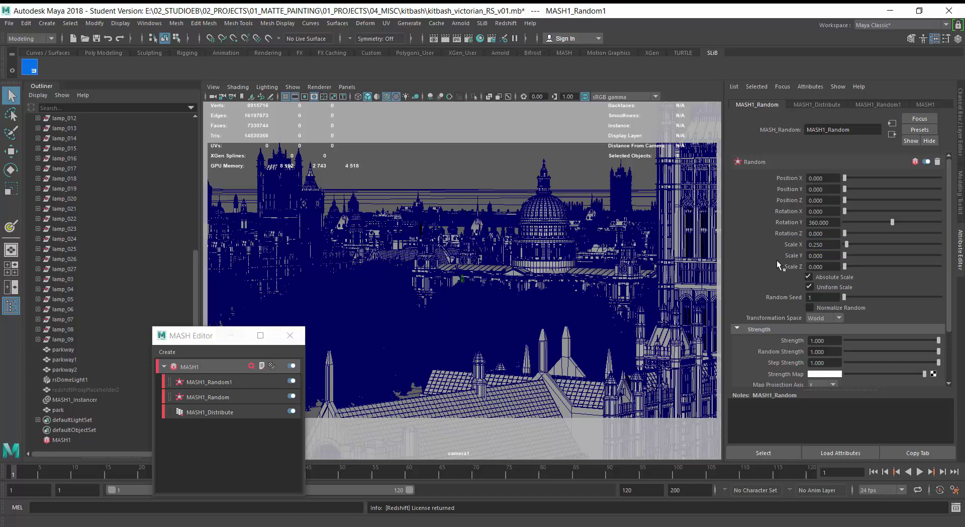
Step: Examine the rendered park for variation in tree rotation and scale
left_click_drag(201, 335, 149, 335)
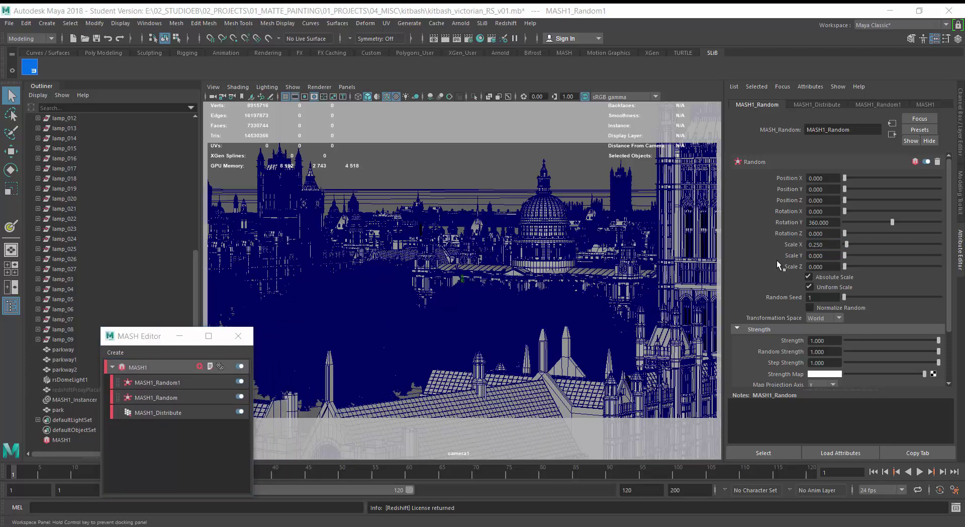
left_click_drag(0, 222, 598, 104)
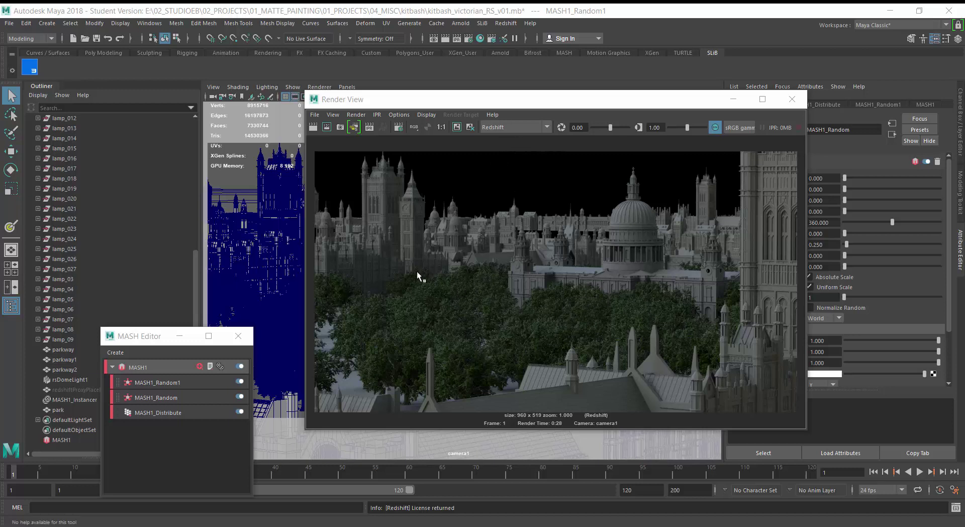
left_click_drag(564, 108, 536, 158)
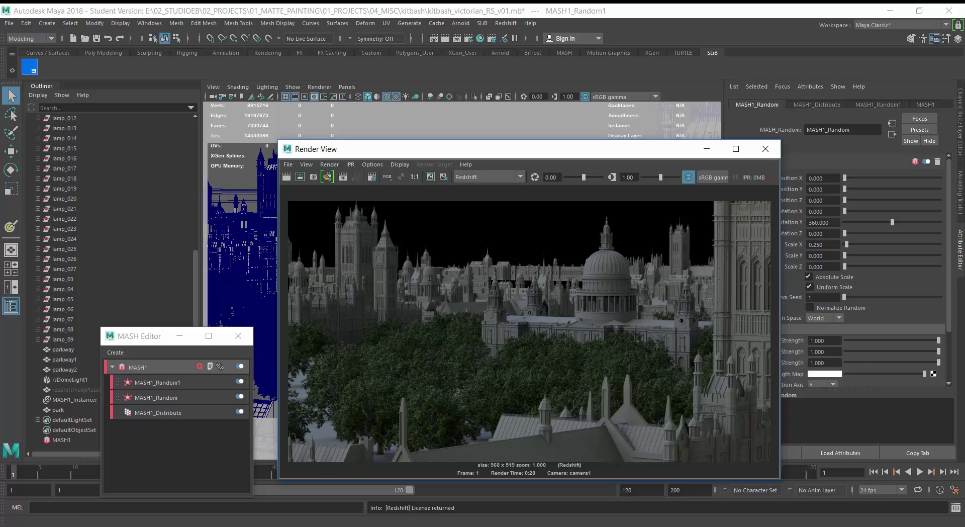
Step: Set the MASH distribution to 50 points with a Random Seed of 49, and check the rendered tree spread
left_click(184, 412)
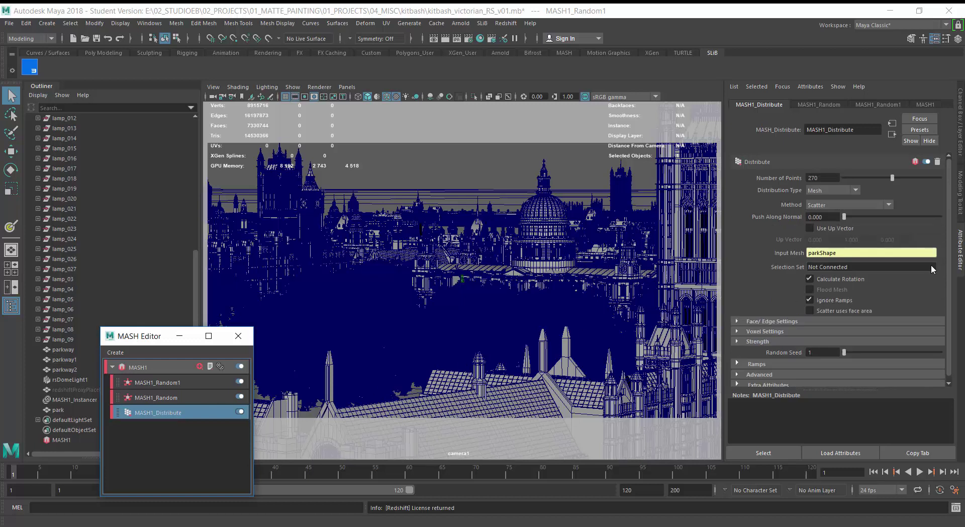
left_click(823, 178)
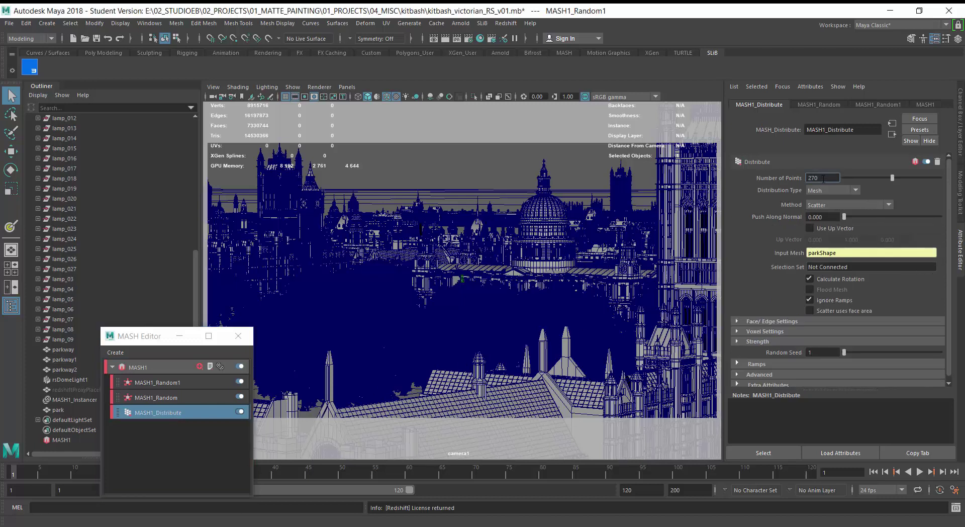
key("BackSpace")
key("BackSpace")
key("BackSpace")
type("50")
key("Return")
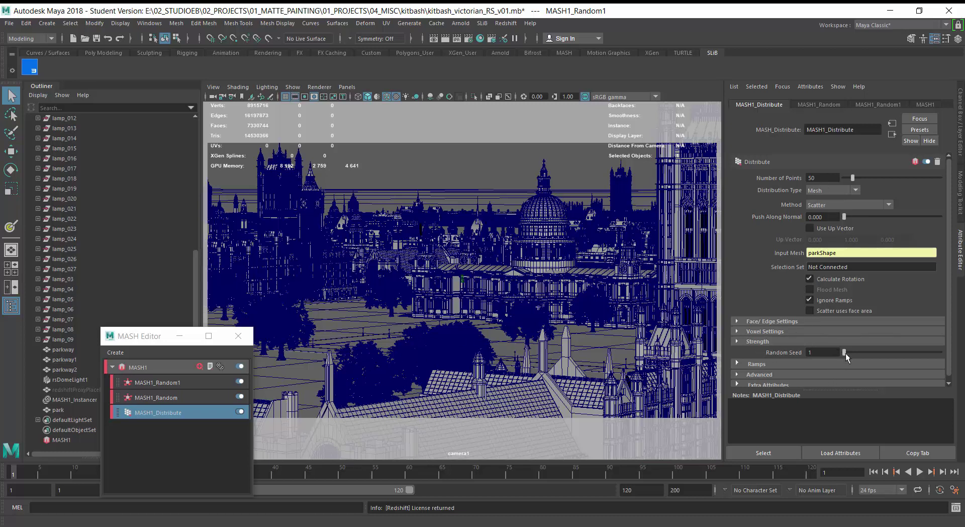
left_click_drag(846, 353, 892, 354)
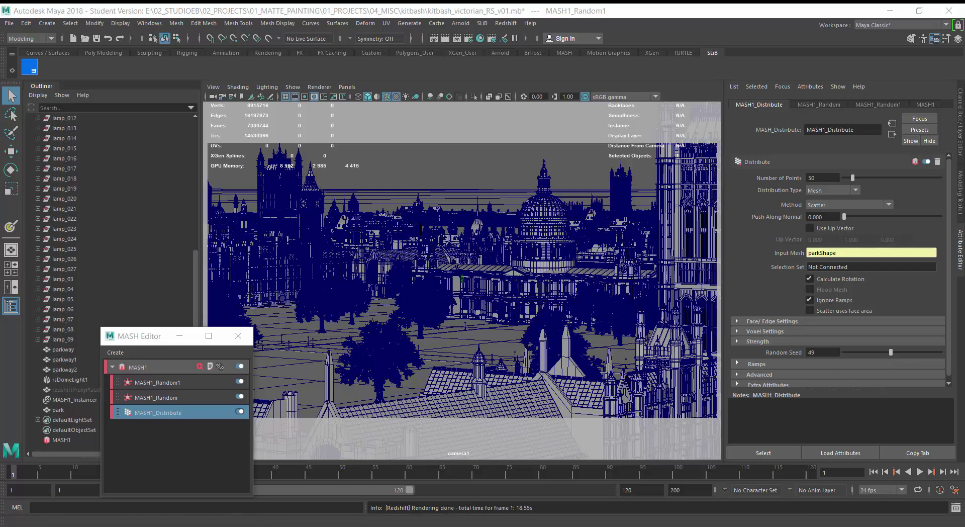
left_click_drag(1, 187, 505, 113)
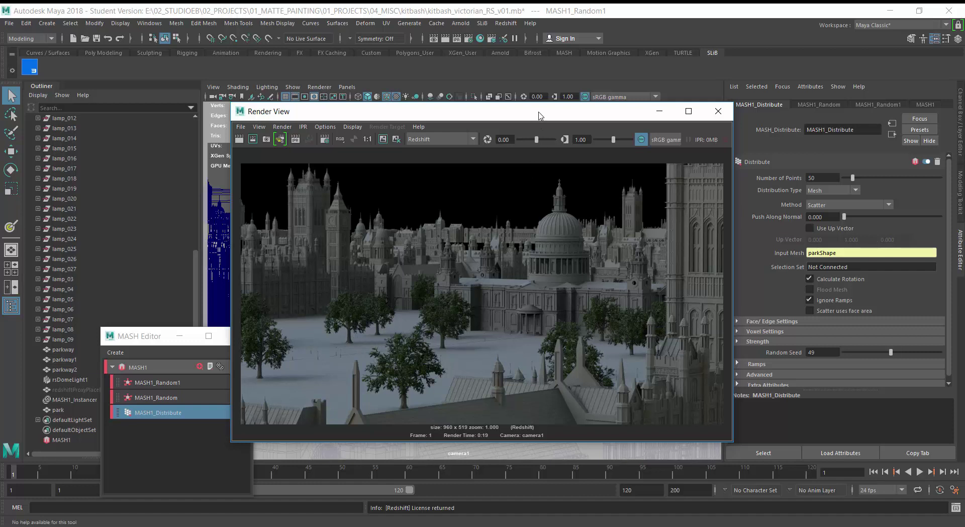
Step: Select the hidden source tree proxy, frame it in the persp view and unhide it
left_click(72, 389)
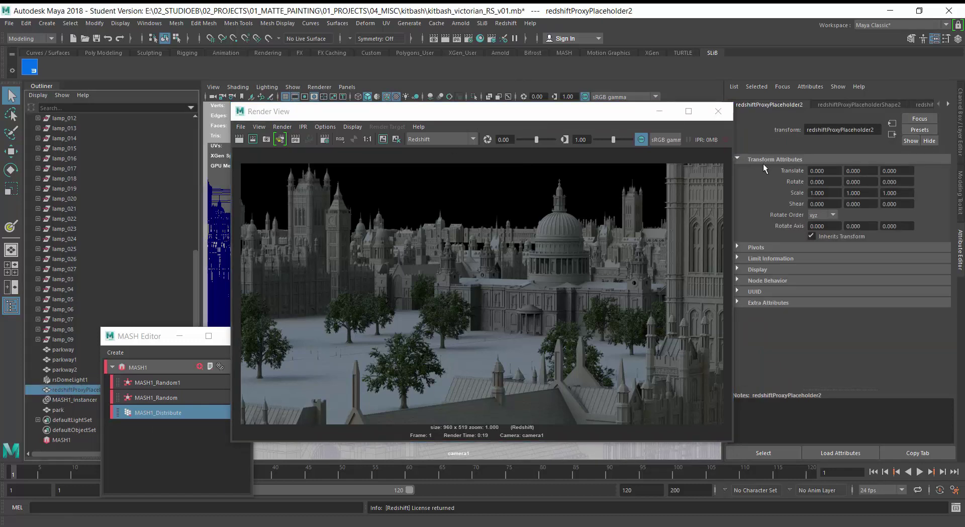
left_click_drag(565, 117, 0, 254)
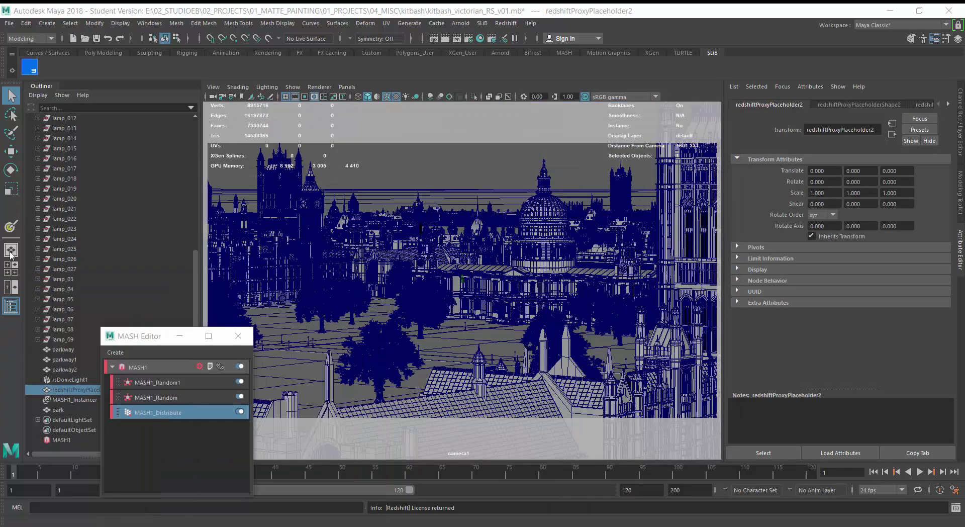
left_click(165, 338)
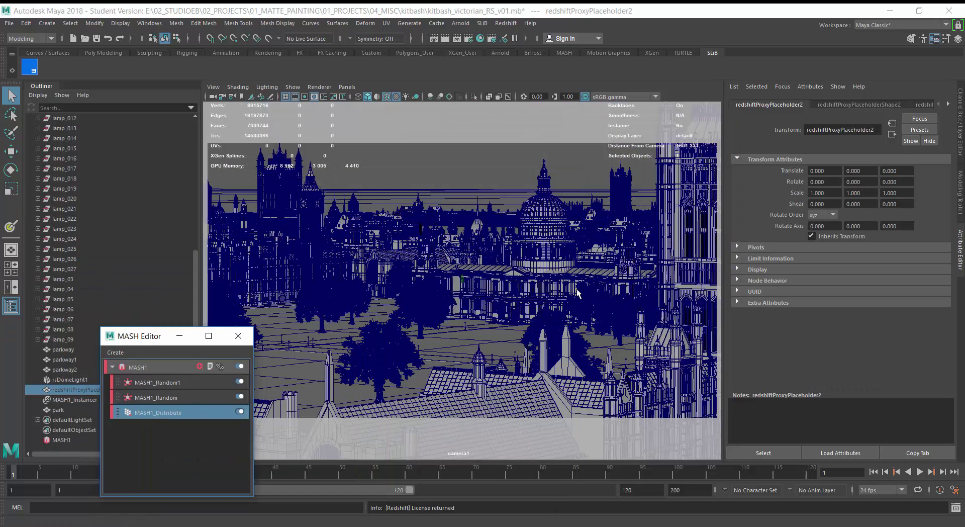
left_click(347, 87)
mouse_move(370, 99)
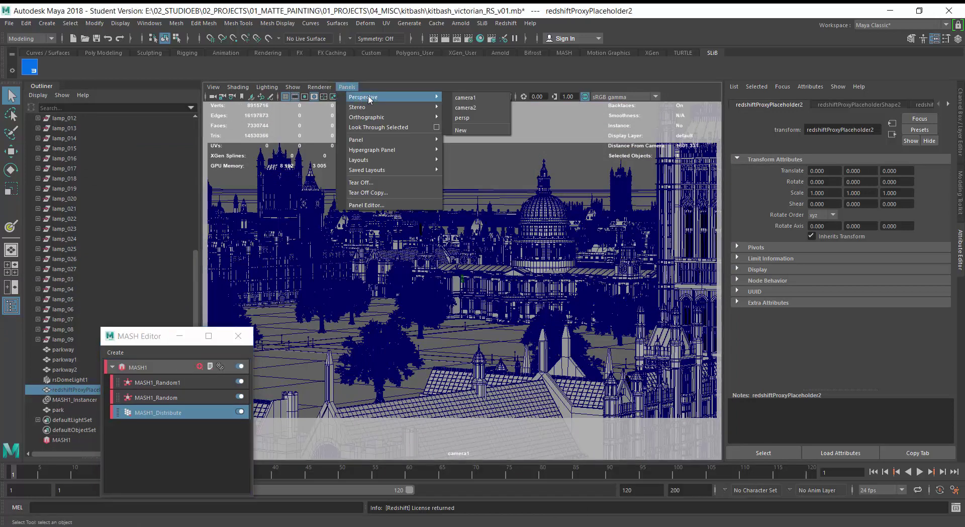
left_click(462, 118)
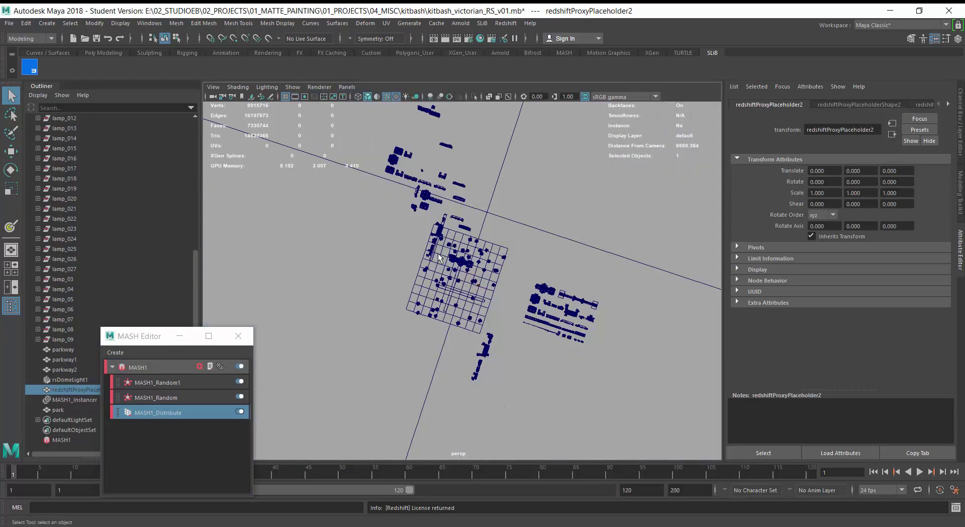
key("f")
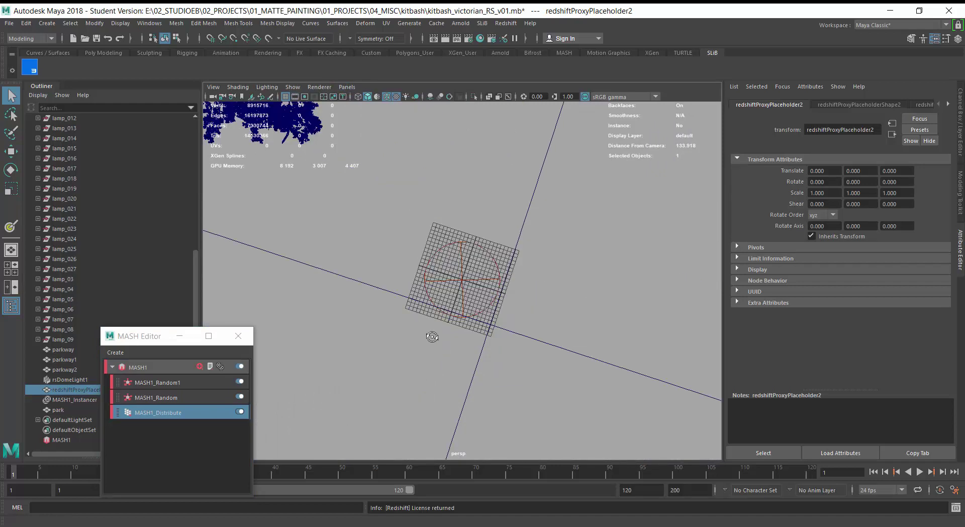
left_click_drag(432, 334, 438, 312, "alt")
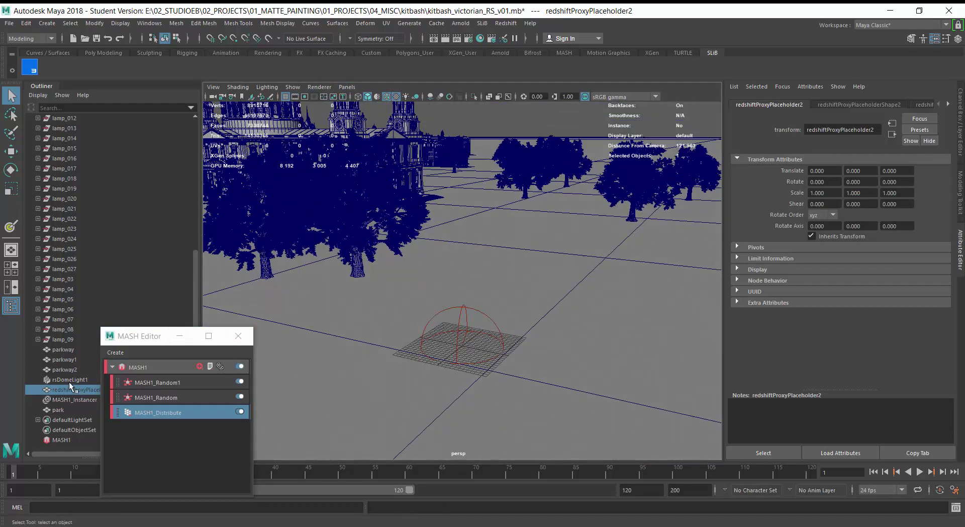
key("shift+h")
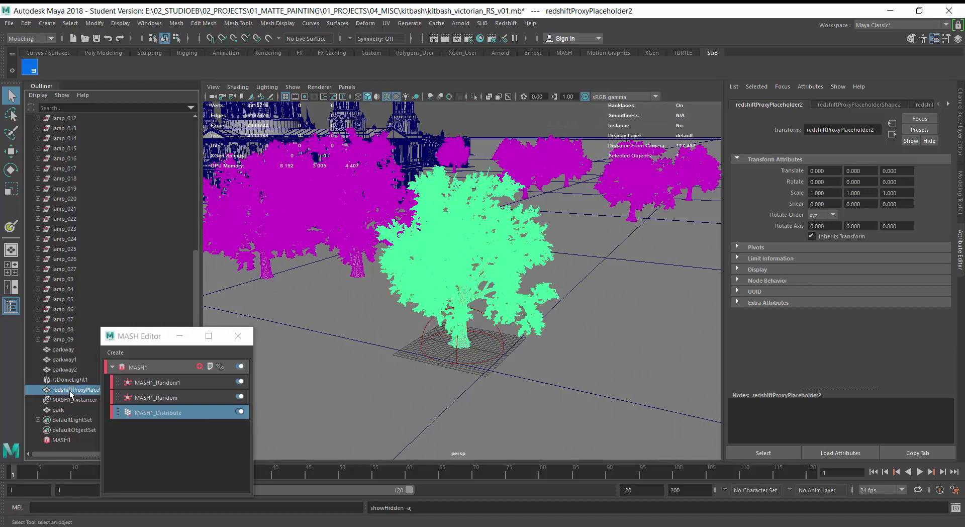
Step: Scale the source tree proxy uniformly to about 0.804 and hide it again
left_click(11, 193)
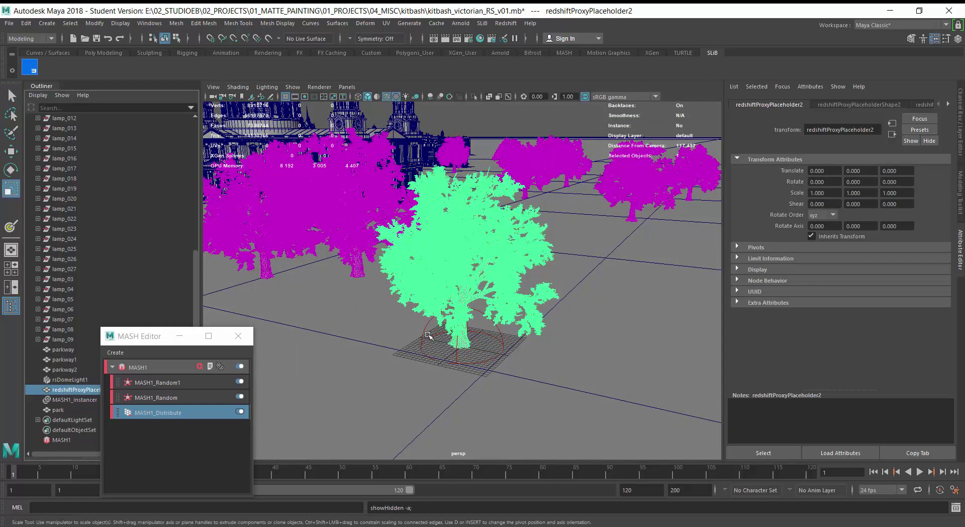
left_click_drag(465, 347, 420, 341)
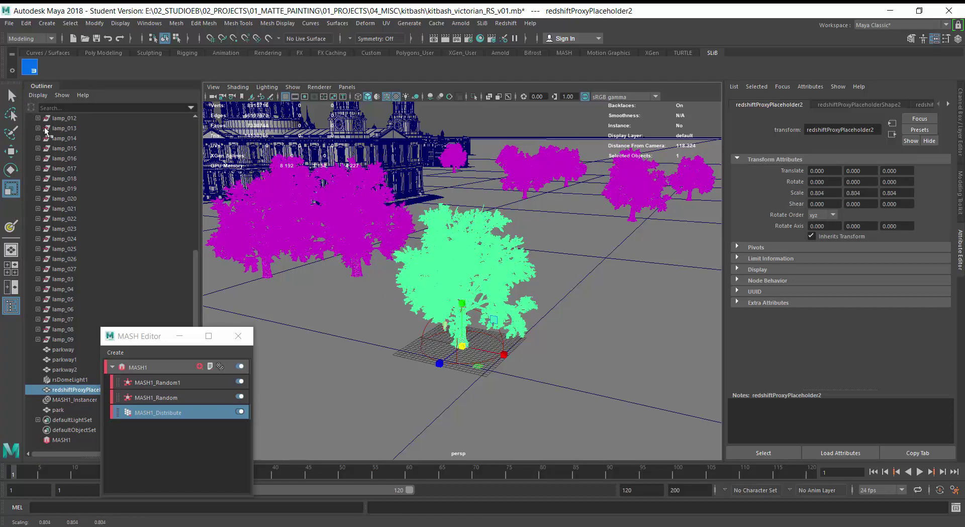
left_click(70, 381)
left_click(64, 390)
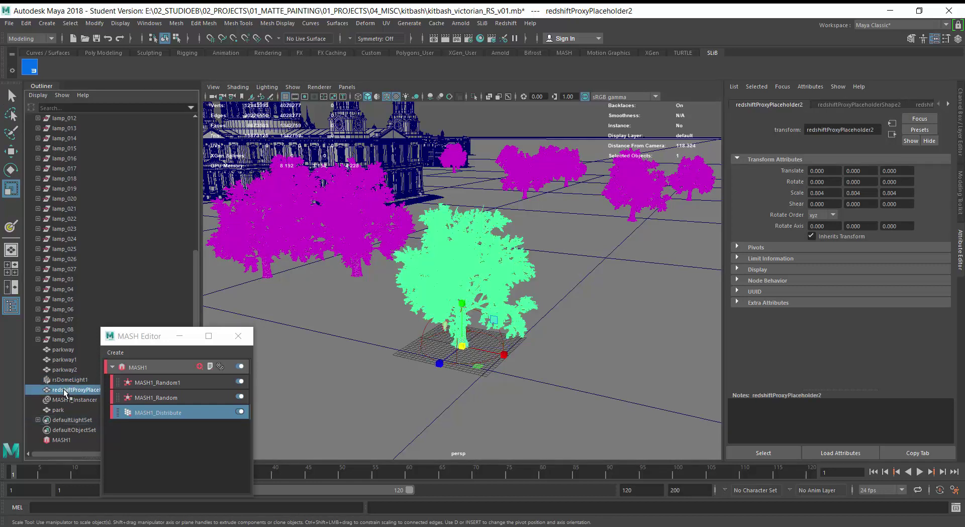
key("ctrl+h")
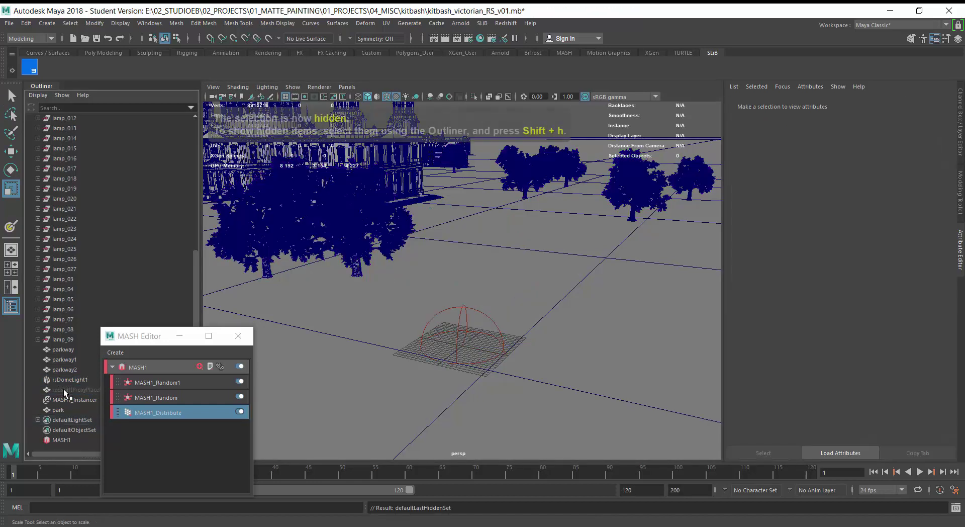
Step: Look through camera1 in the viewport and add a Placer node to the MASH1 network
left_click(347, 87)
mouse_move(367, 96)
left_click(478, 98)
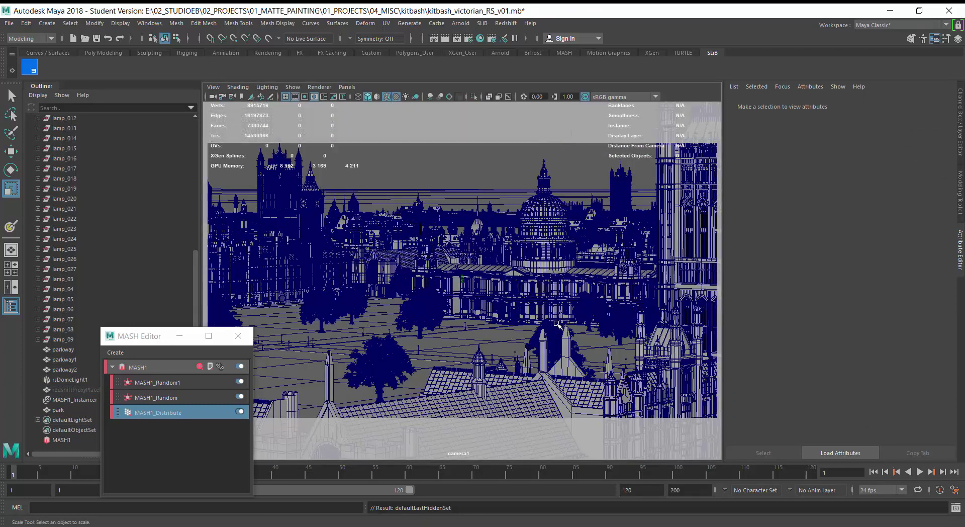
left_click(159, 383)
left_click(161, 413)
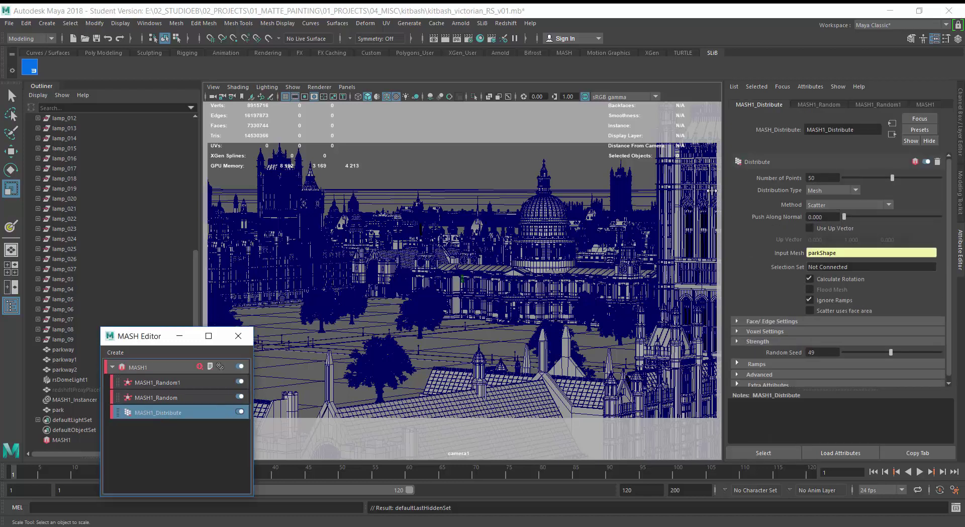
left_click(153, 368)
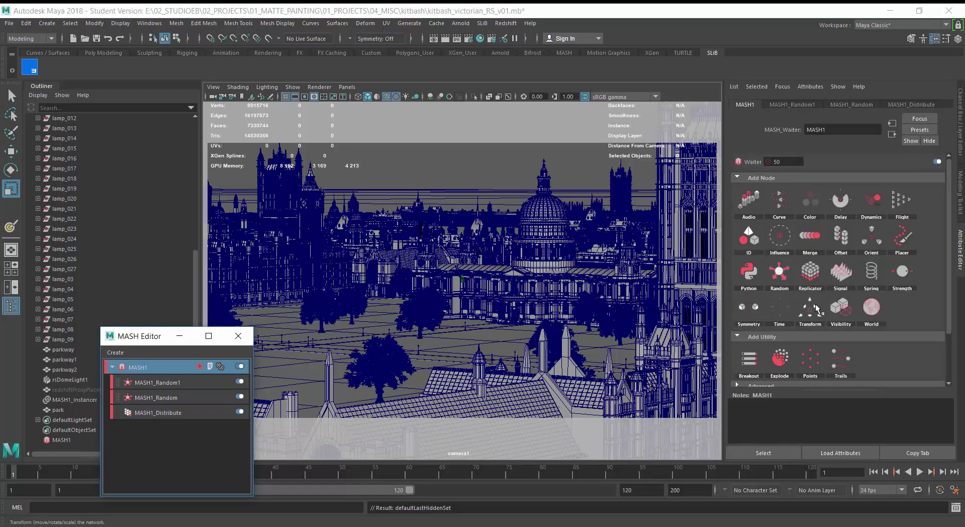
left_click(903, 238)
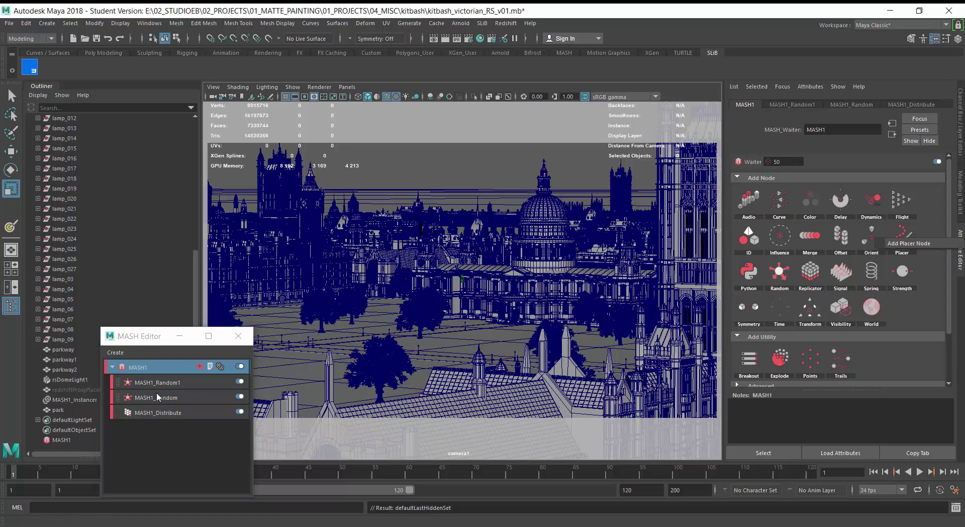
left_click(915, 244)
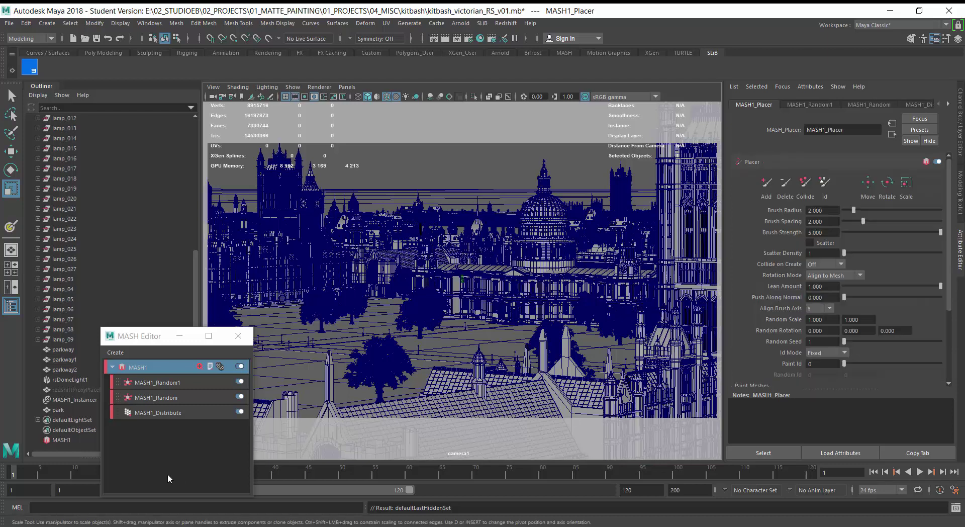
Step: Reorder the MASH1 network so the Placer node sits between MASH1_Random and MASH1_Distribute
left_click(156, 382)
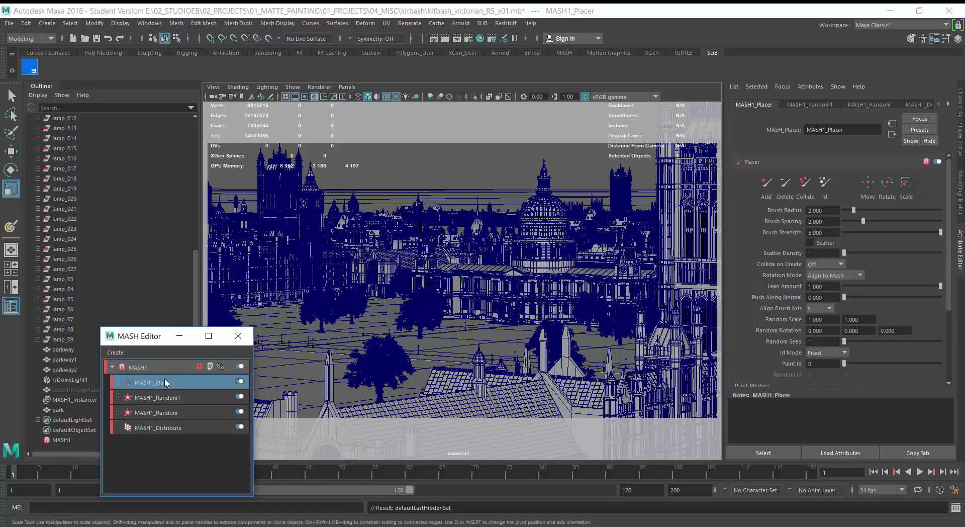
left_click_drag(161, 385, 159, 424)
left_click(164, 414)
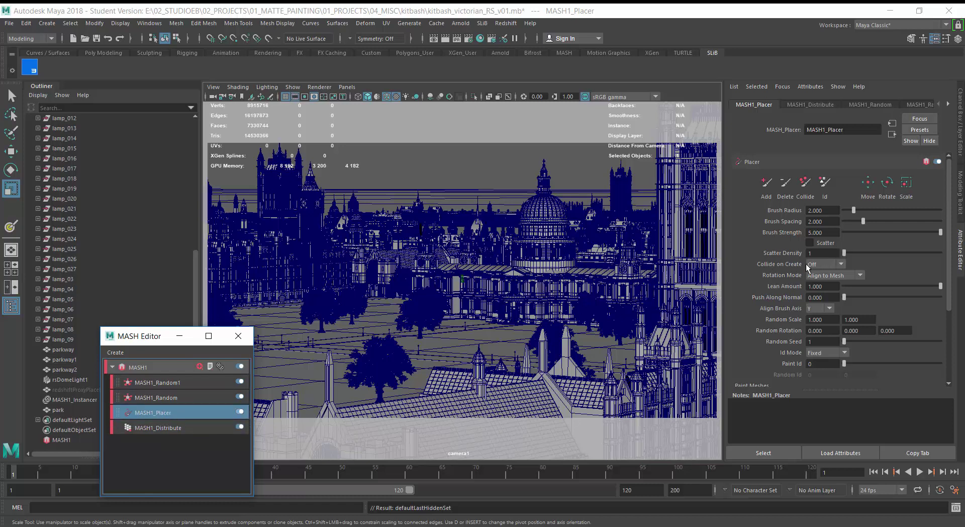
Step: Place extra trees by hand in the open areas of the park with the Placer's Add brush
left_click(766, 183)
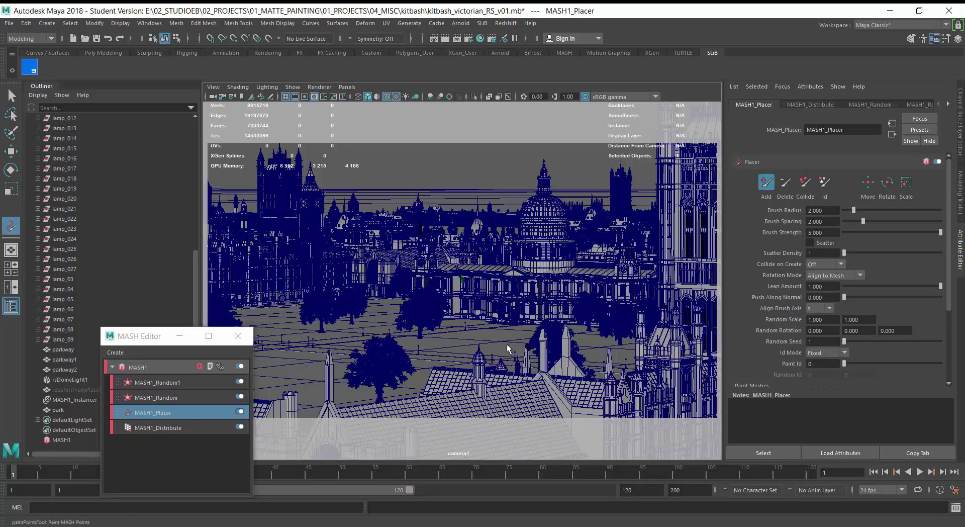
left_click_drag(151, 342, 119, 344)
left_click(294, 374)
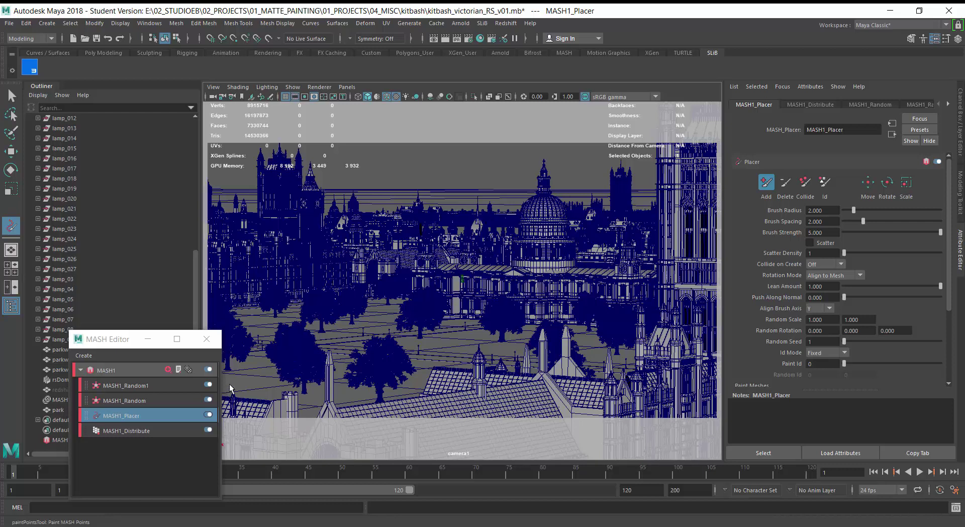
left_click(300, 396)
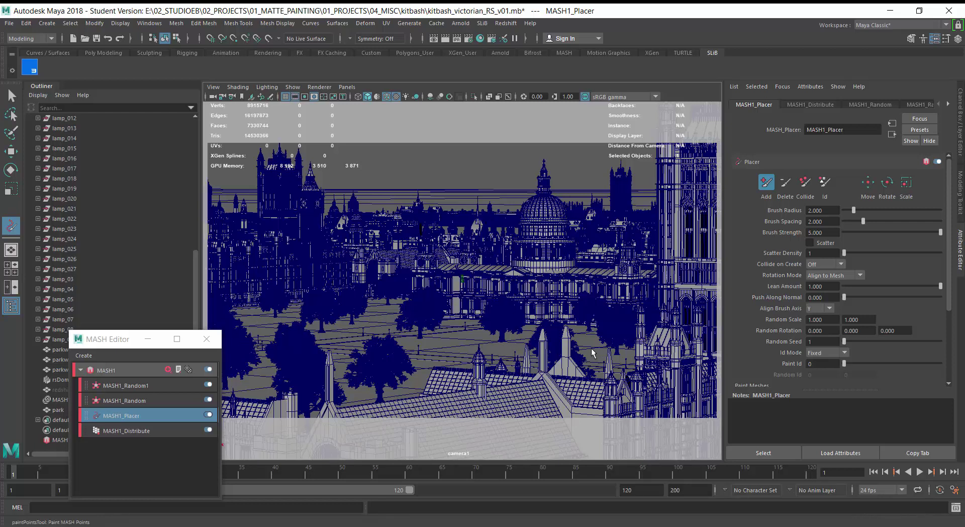
left_click(467, 348)
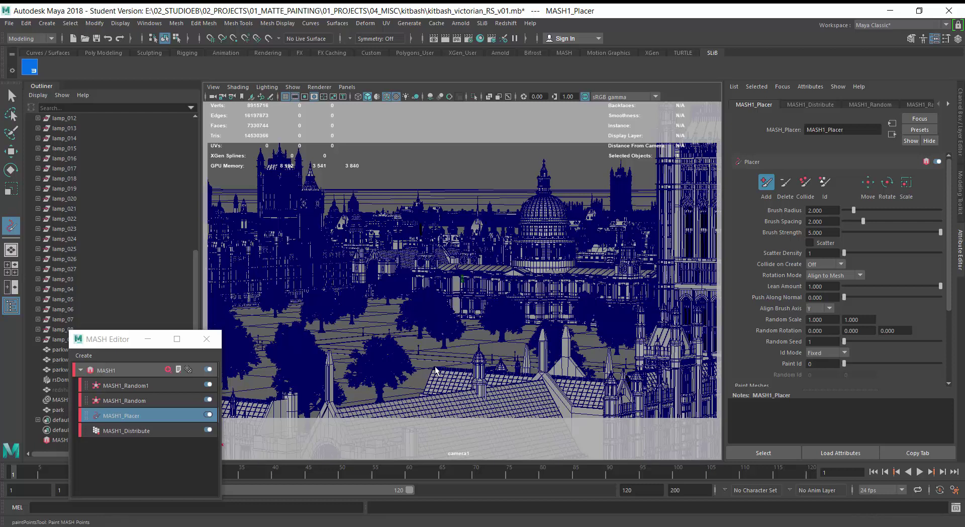
left_click(510, 389)
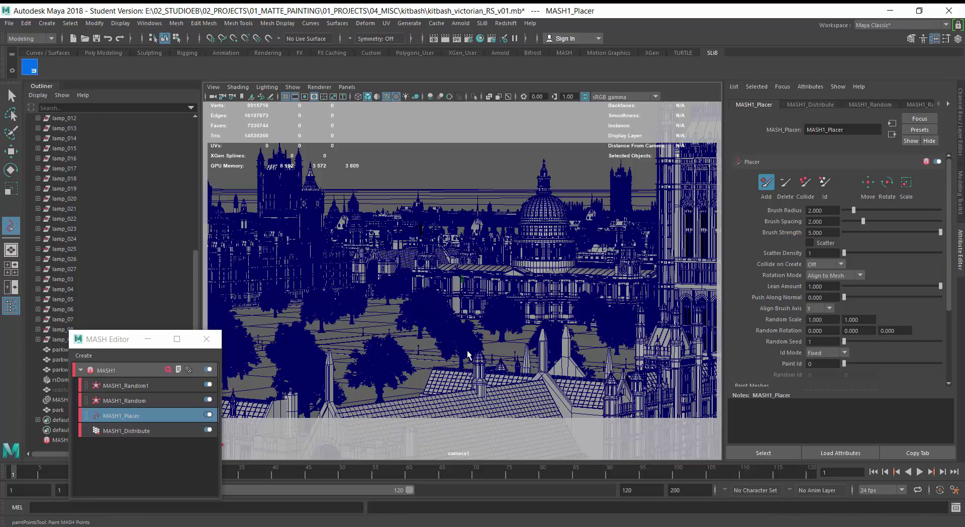
Step: Turn the Random1, Random, Placer and Distribute nodes off and back on one at a time to compare their effect on the trees
left_click_drag(126, 346, 670, 220)
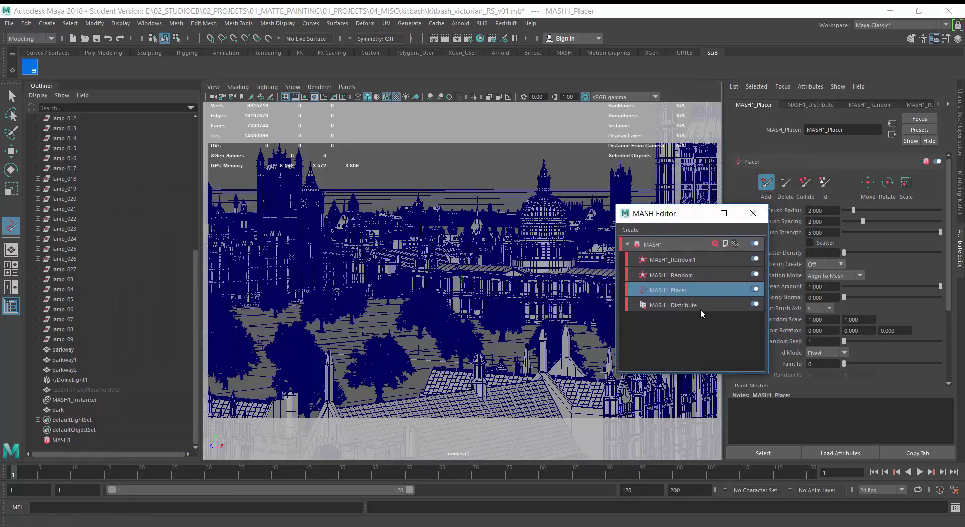
left_click(755, 259)
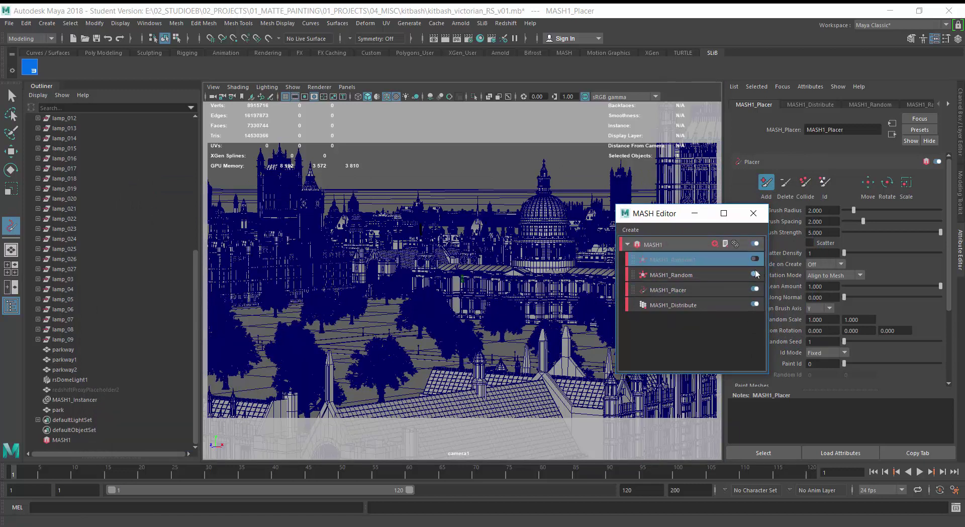
left_click(755, 260)
left_click(757, 273)
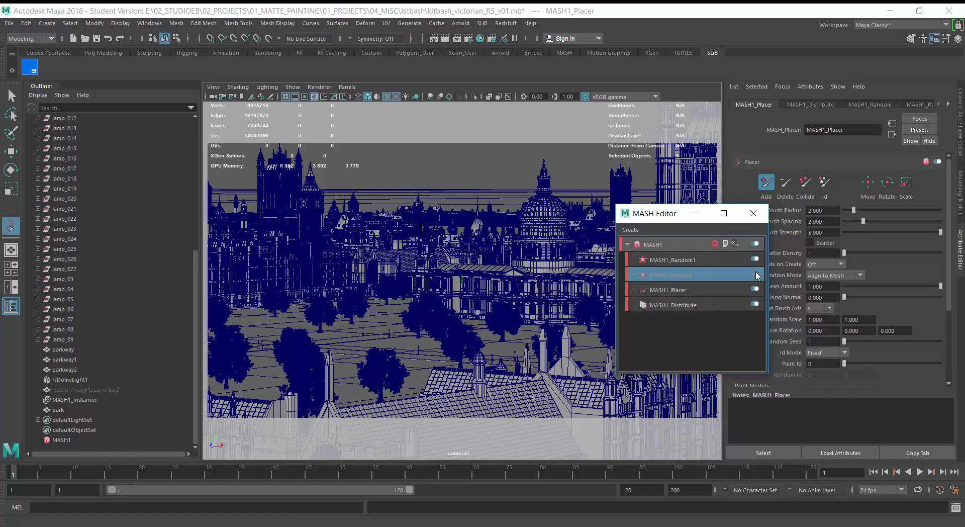
left_click(756, 275)
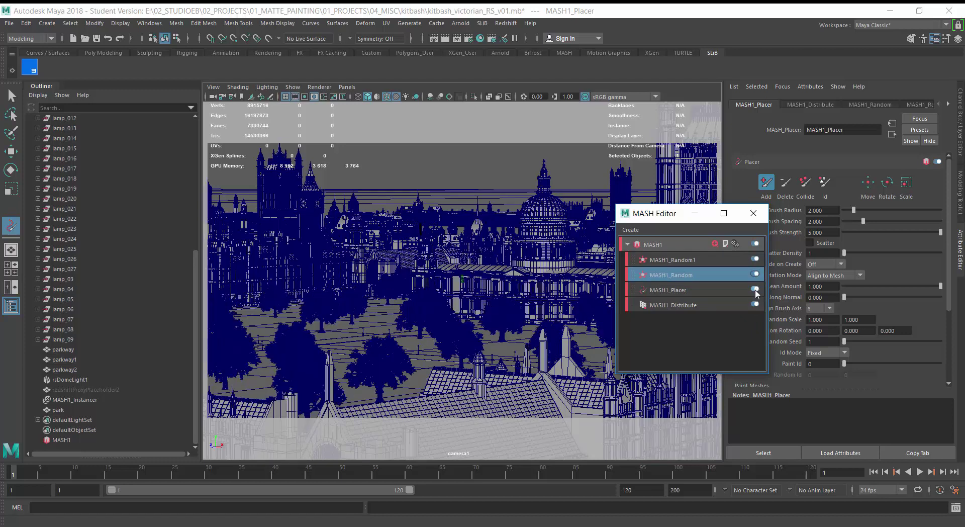
left_click(756, 289)
left_click(756, 290)
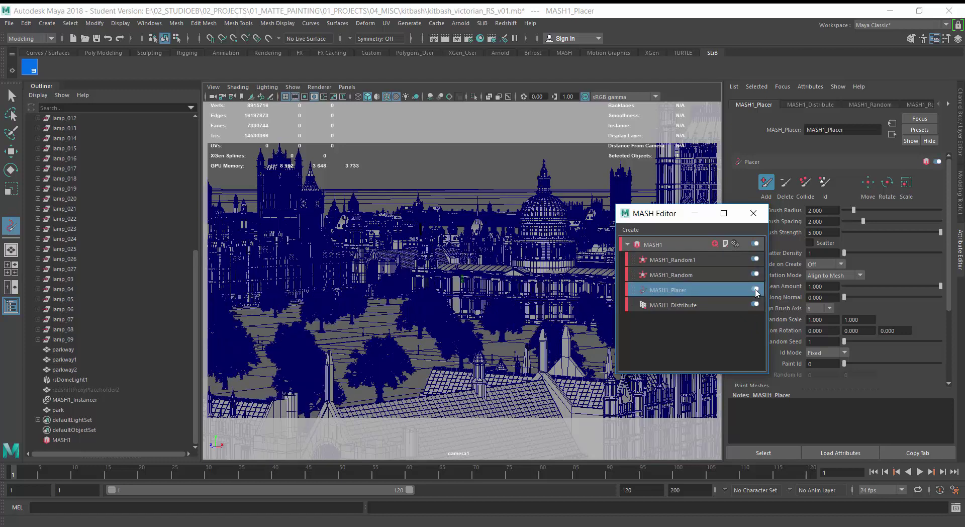
left_click(756, 289)
left_click(756, 289)
left_click(756, 305)
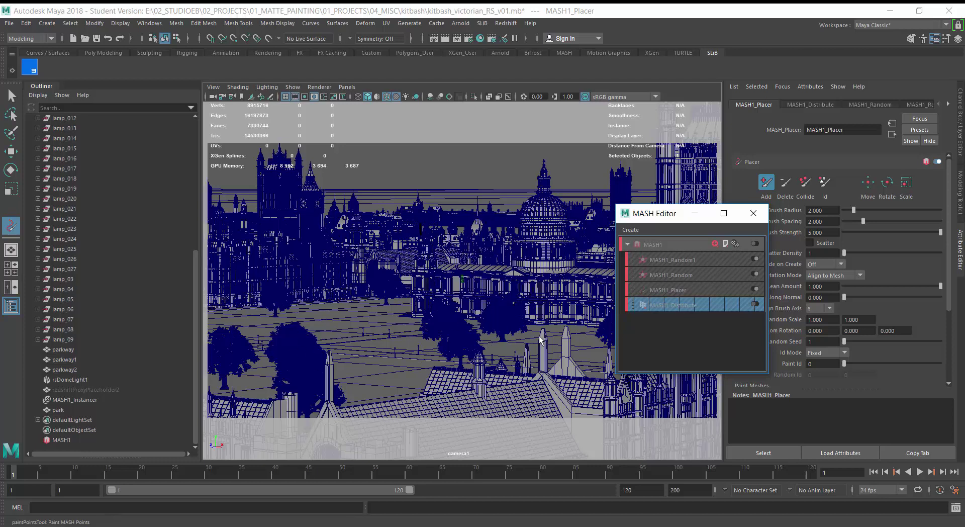
left_click(756, 304)
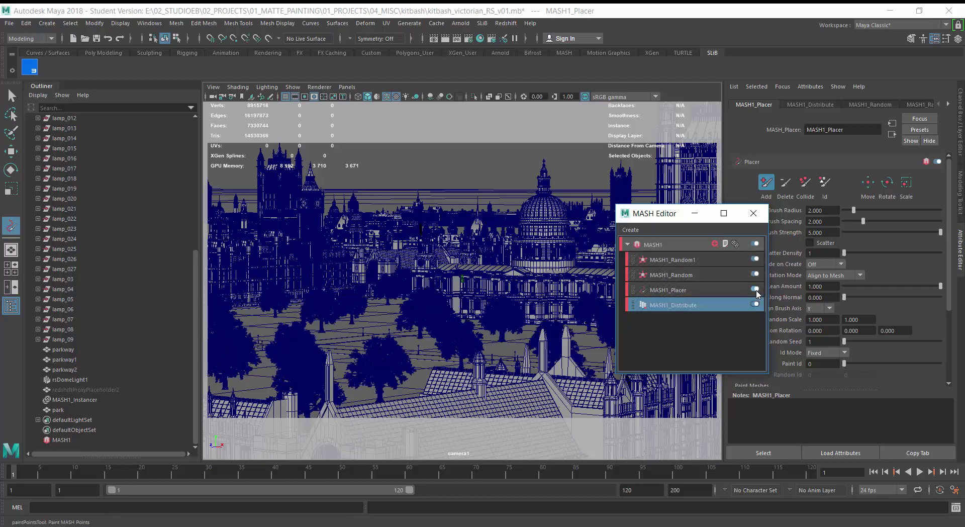
Step: Render the camera1 view with Redshift and examine the scattered and hand-placed trees in the park
left_click_drag(651, 217, 741, 369)
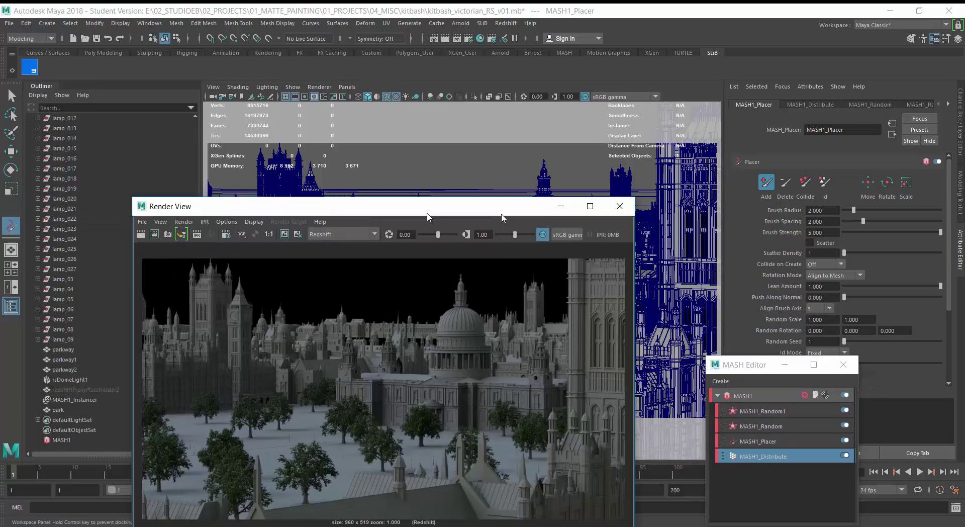
left_click_drag(420, 212, 479, 130)
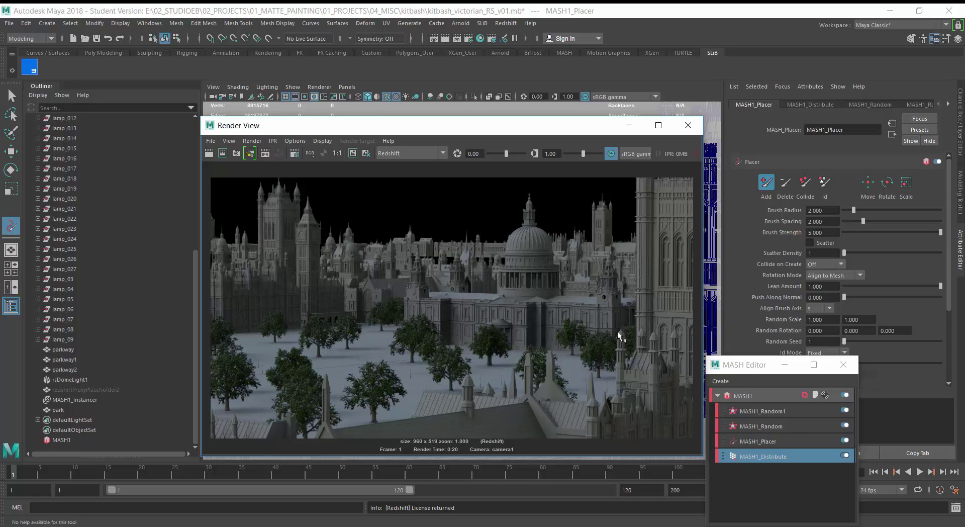
left_click_drag(748, 366, 778, 215)
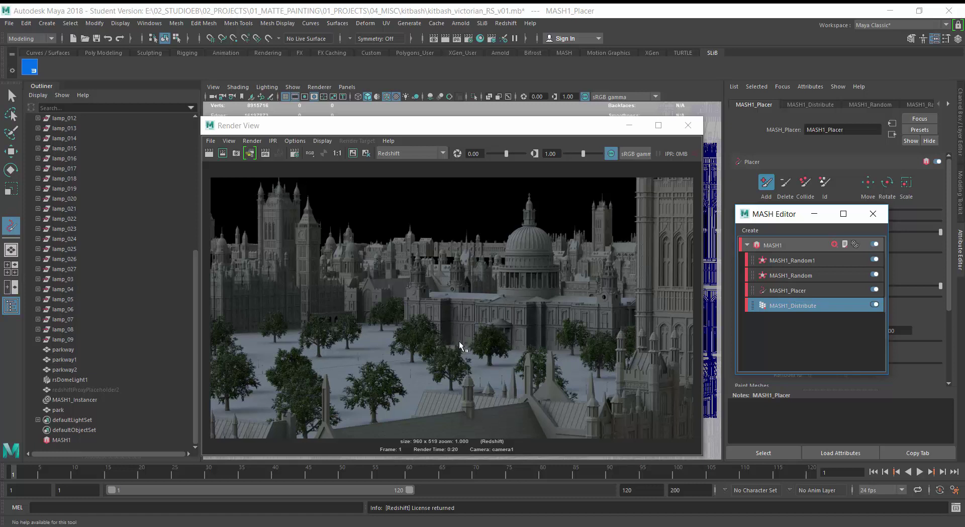
left_click(792, 291)
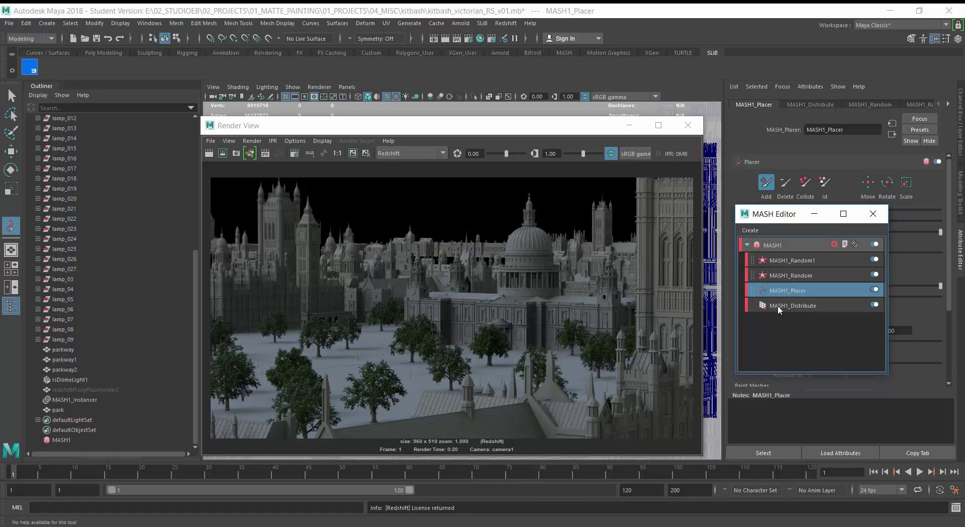
left_click_drag(794, 222, 761, 385)
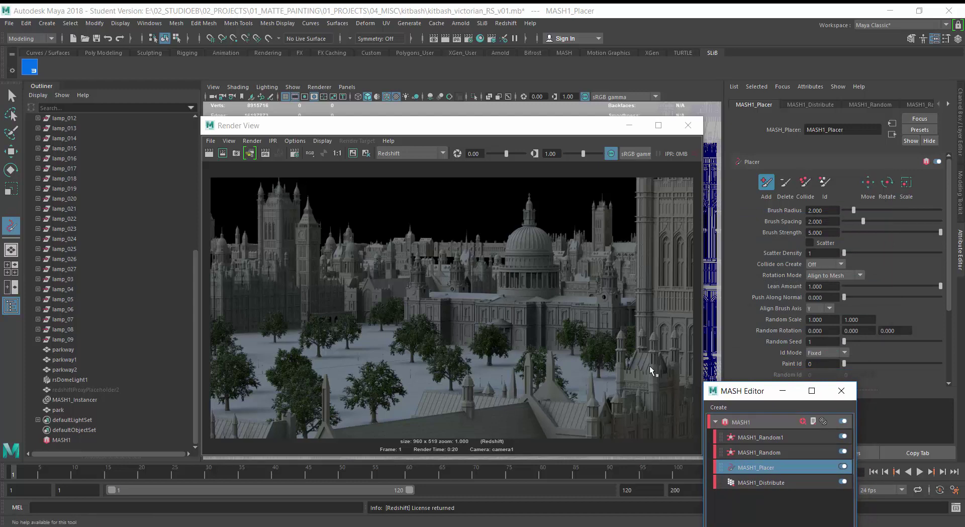
left_click_drag(759, 391, 782, 317)
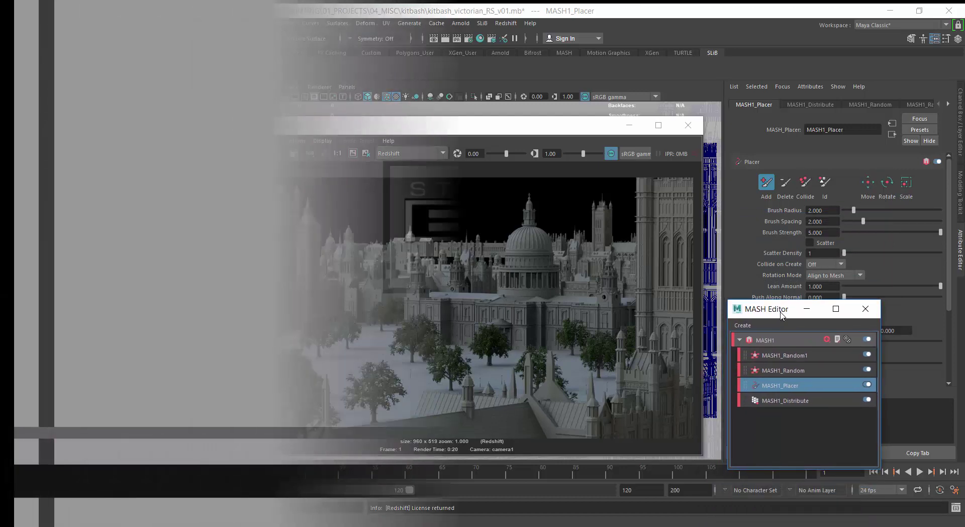